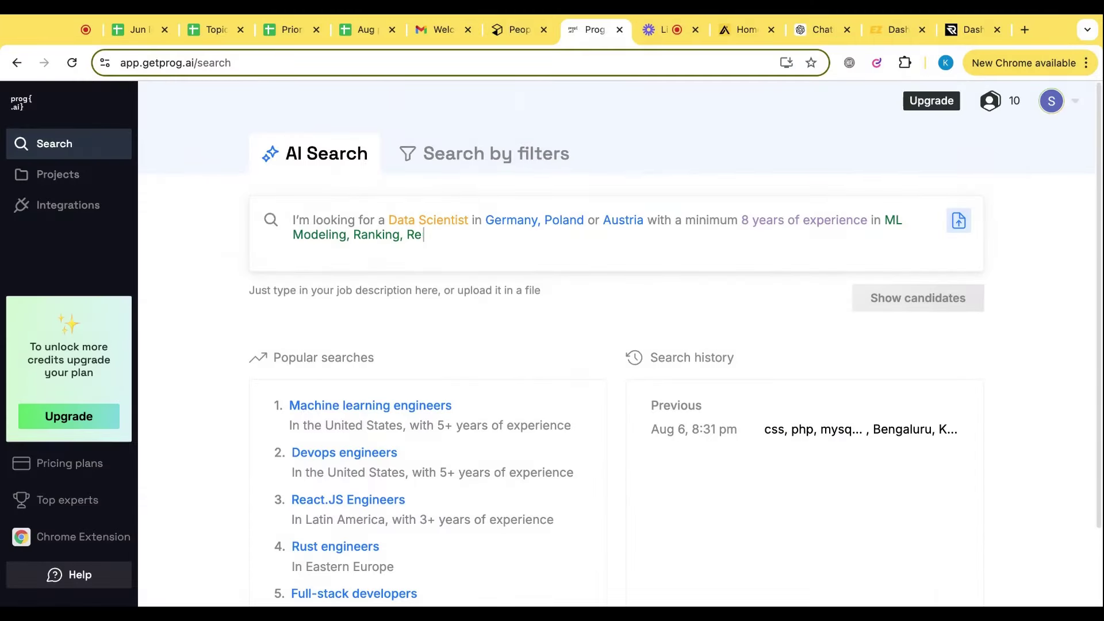
# Finish typing the Data Scientist query, then select all of it and delete it
pyautogui.write('commendations, or Personal')
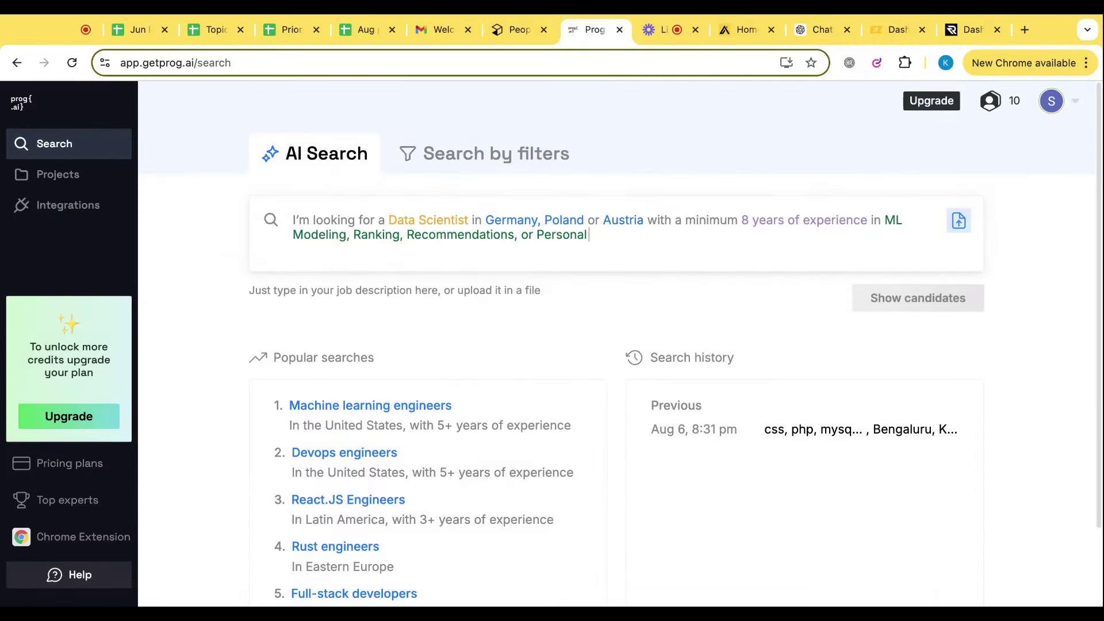
pyautogui.write('ization systems')
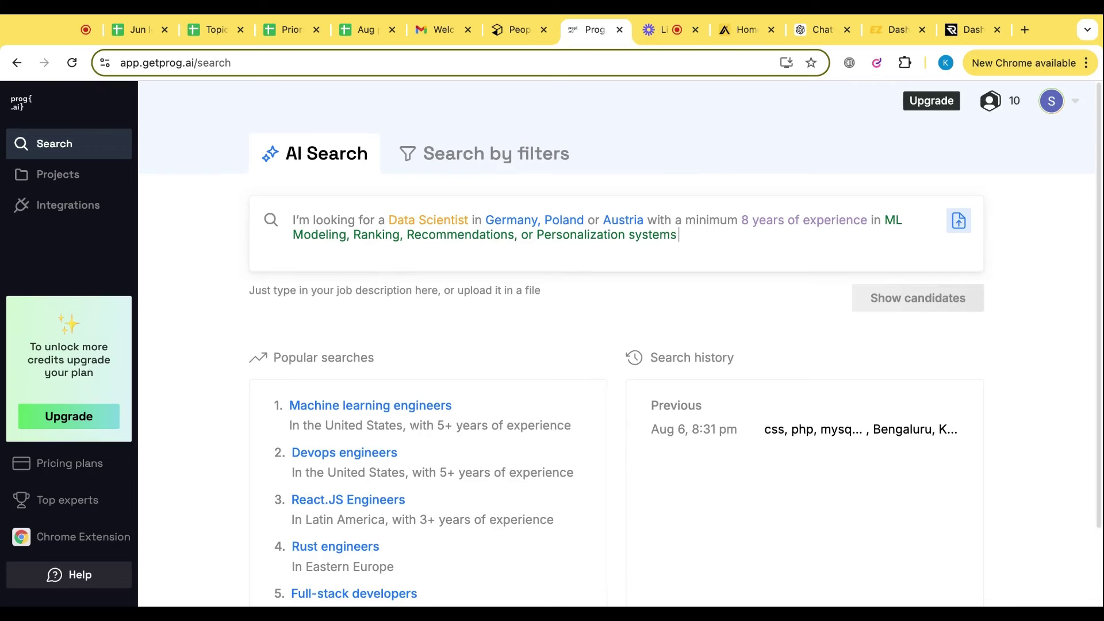
pyautogui.hotkey('ctrl', 'a')
pyautogui.press('BackSpace')
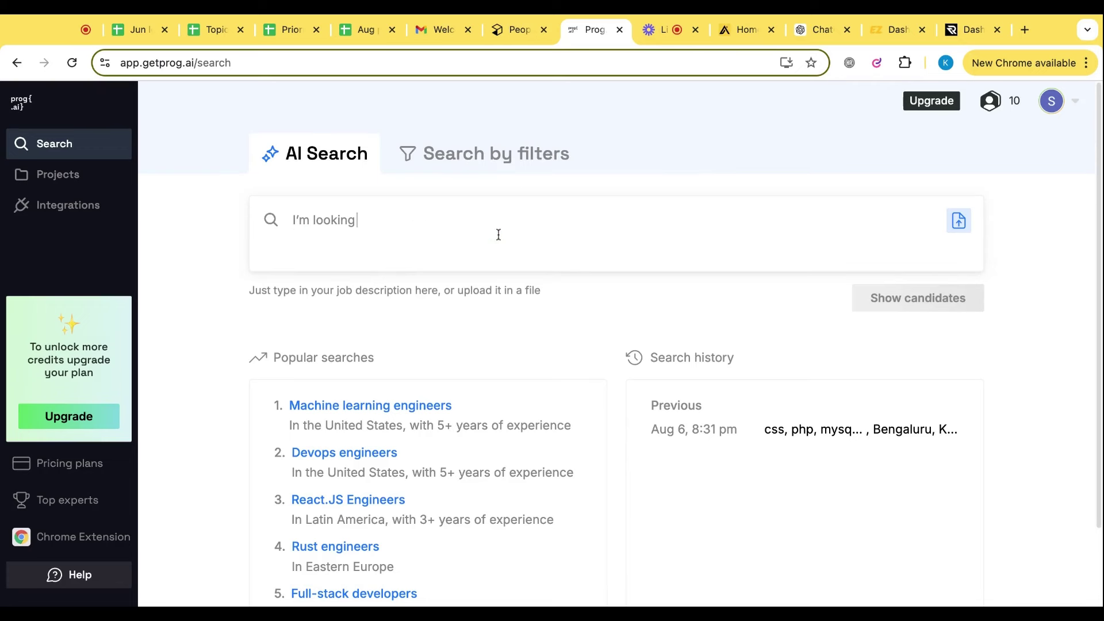
# Search 'I am looking for java developer in mumbai' to list 38 candidates
pyautogui.click(441, 221)
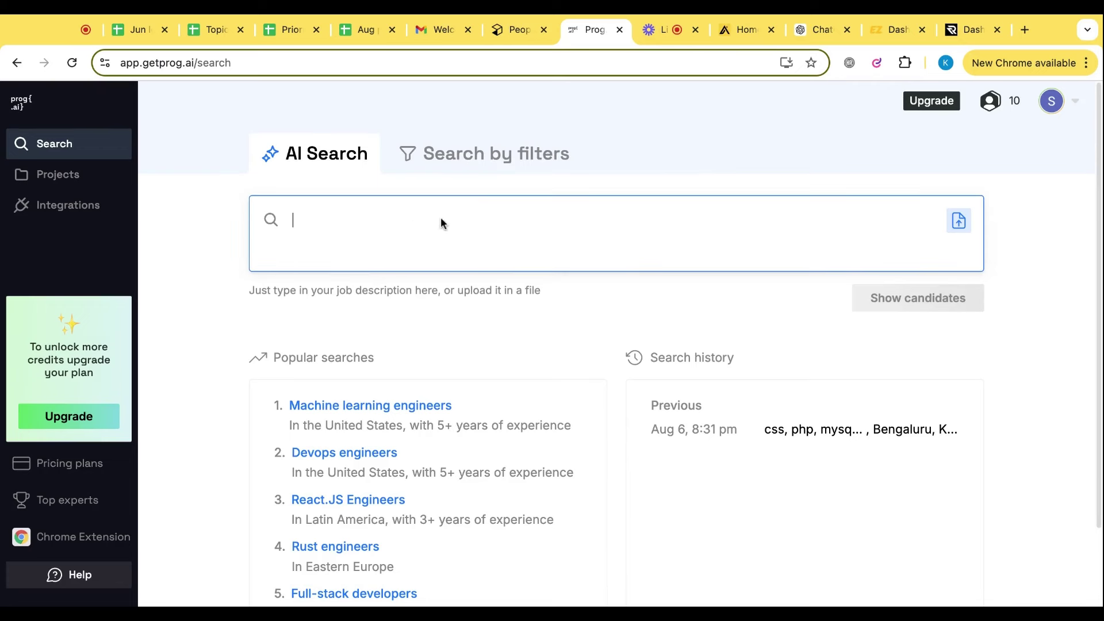
pyautogui.write('I')
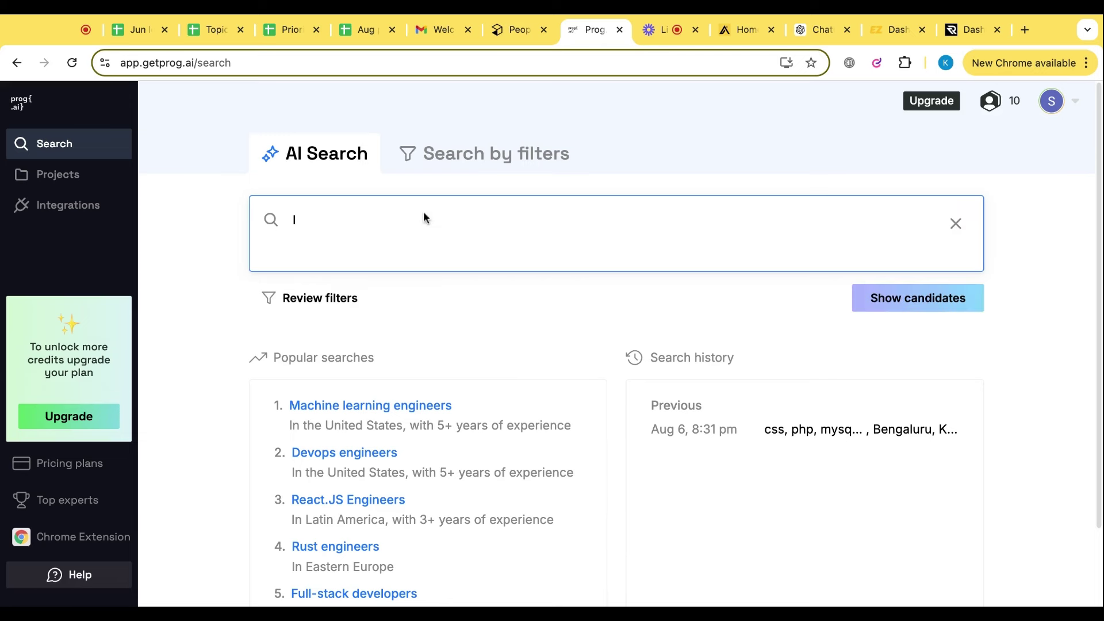
pyautogui.click(654, 31)
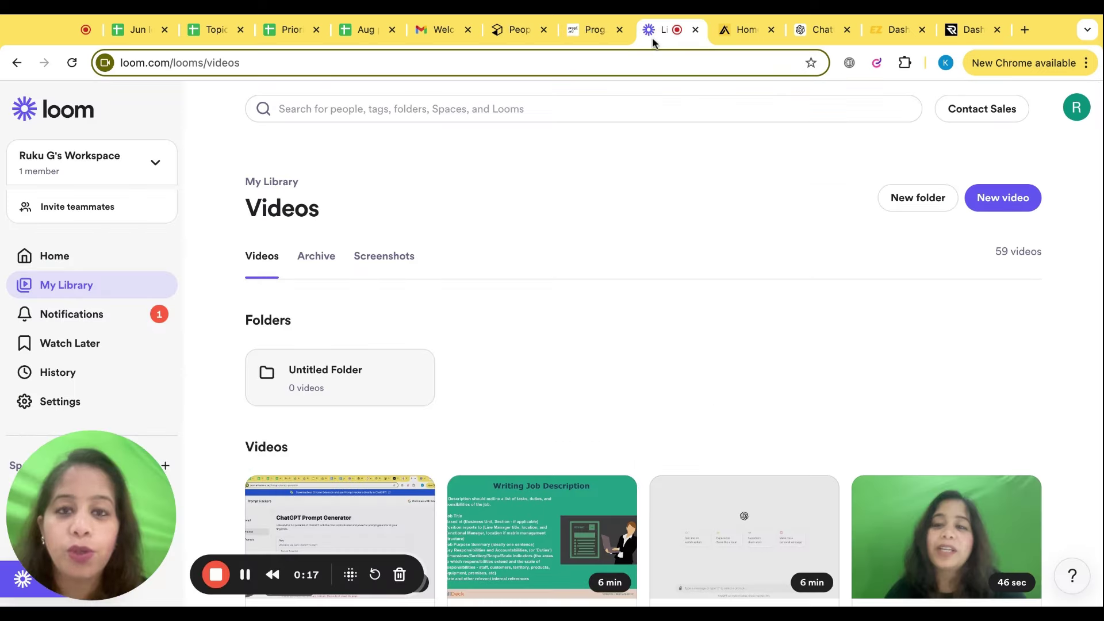
pyautogui.click(594, 26)
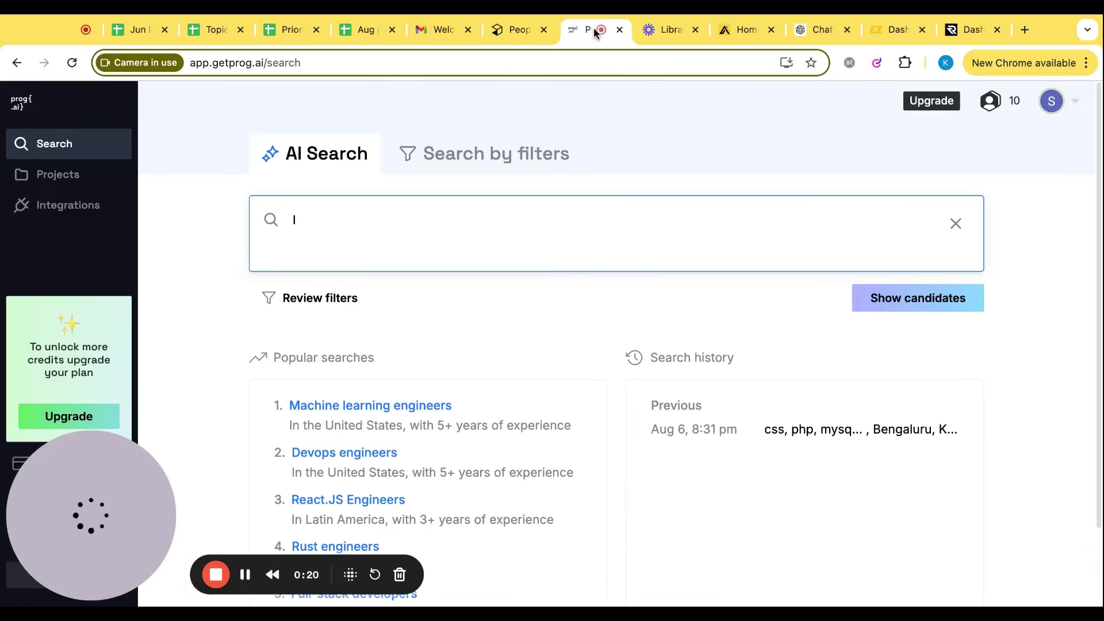
pyautogui.click(409, 217)
pyautogui.write('I am ')
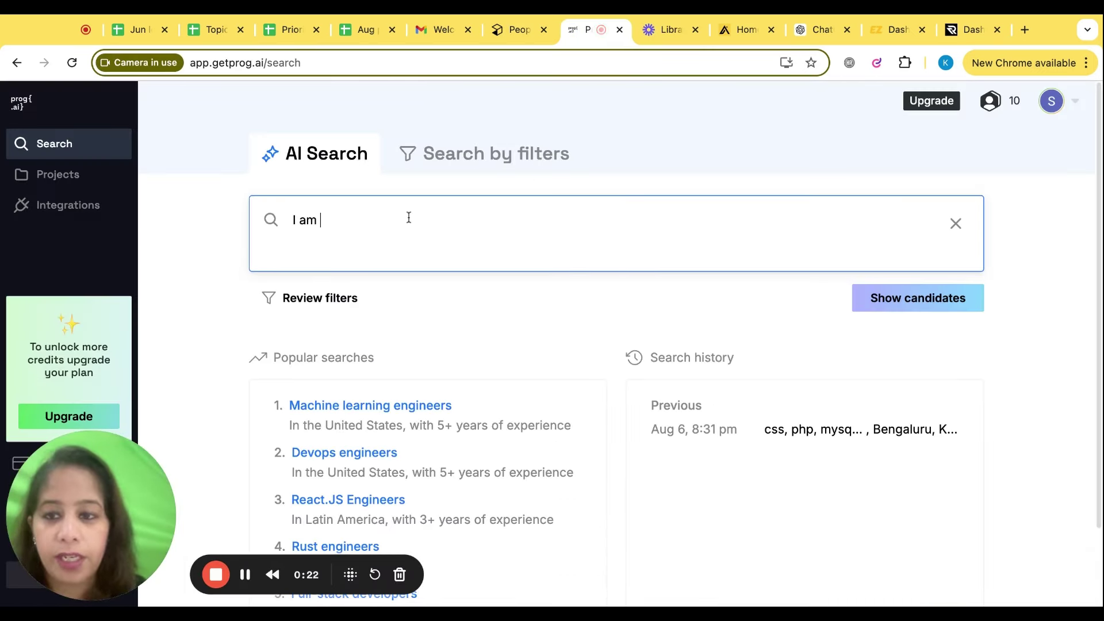
pyautogui.write('looking for')
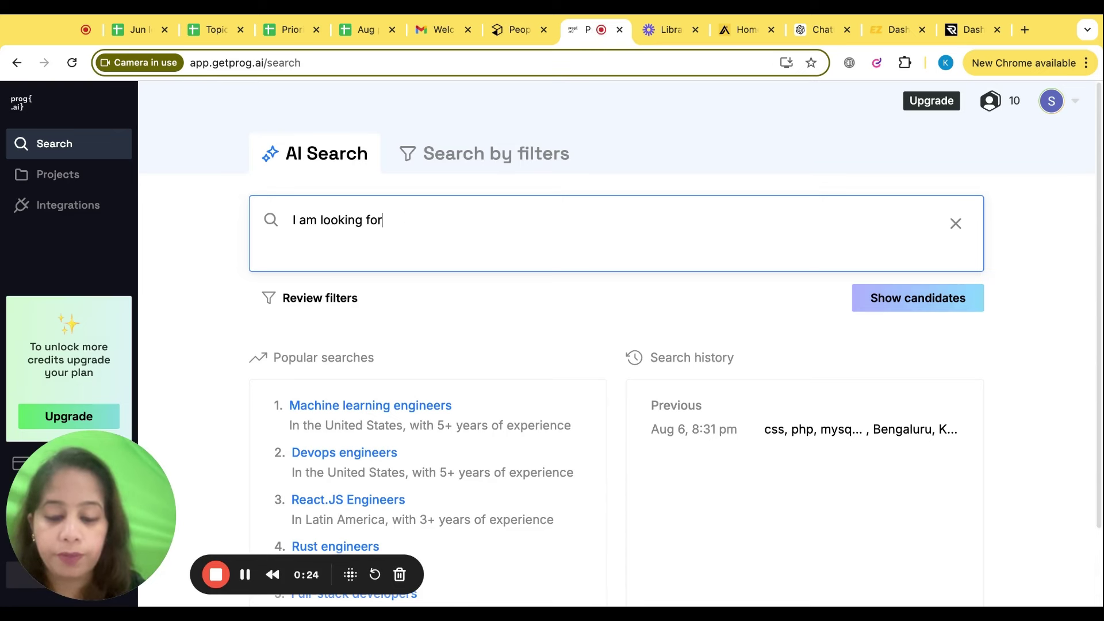
pyautogui.write(' java developer wi')
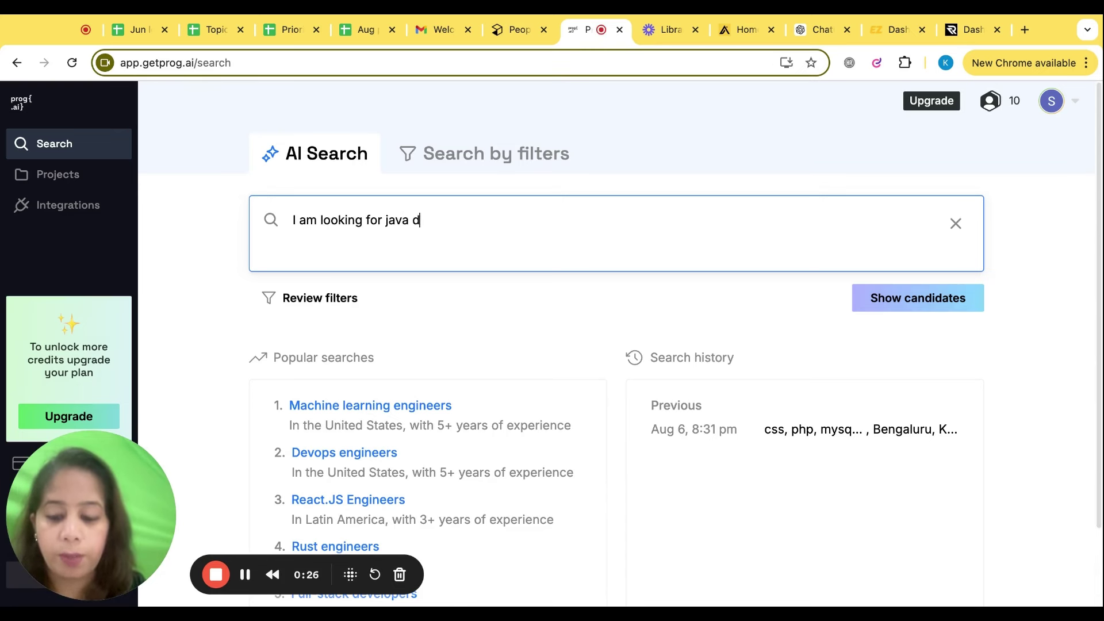
pyautogui.press('BackSpace')
pyautogui.press('BackSpace')
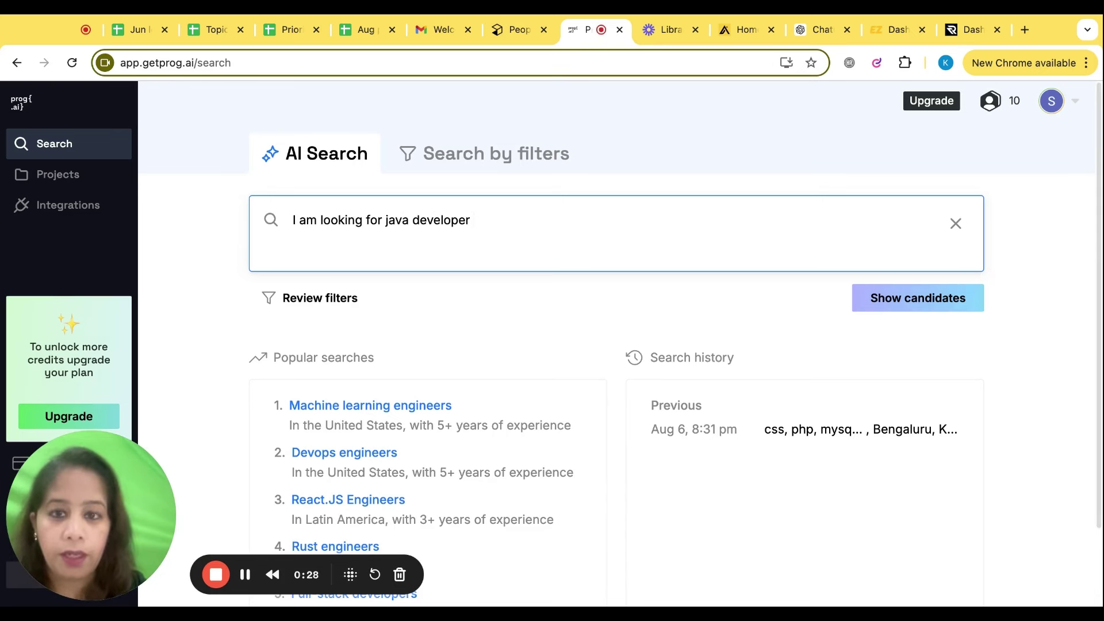
pyautogui.write('in mumbai')
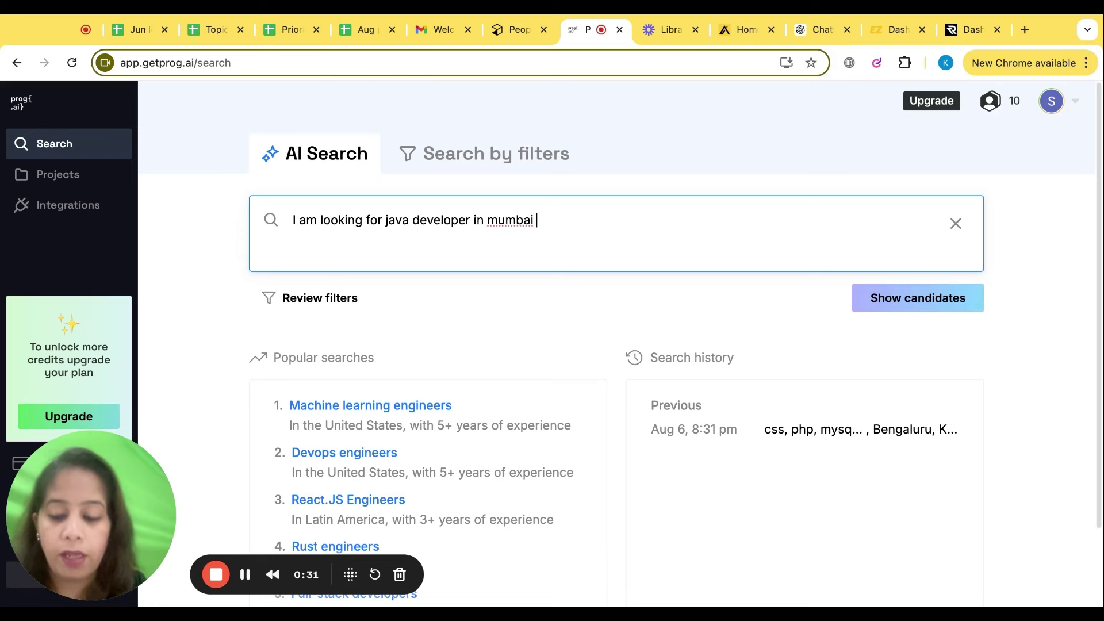
pyautogui.press('Return')
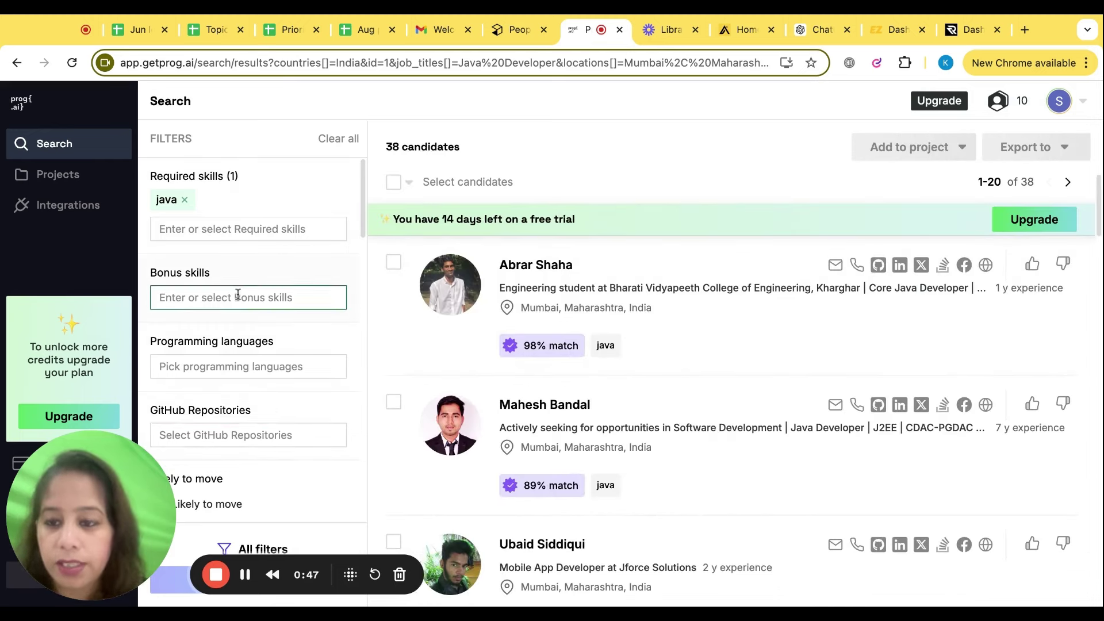
pyautogui.scroll(-3, 230, 375)
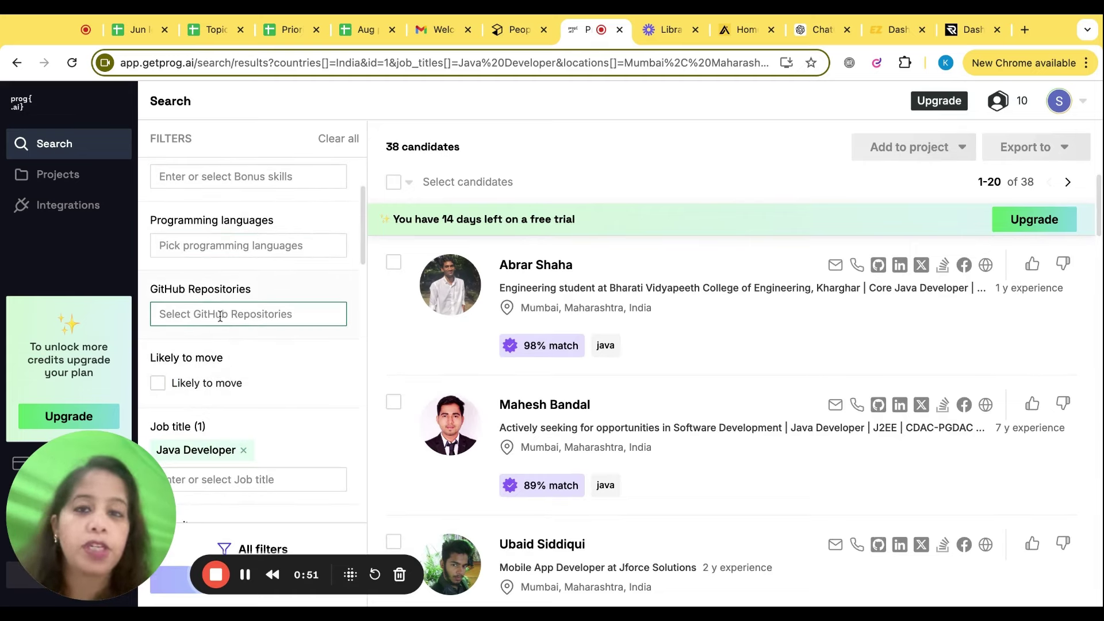
pyautogui.scroll(-7, 220, 315)
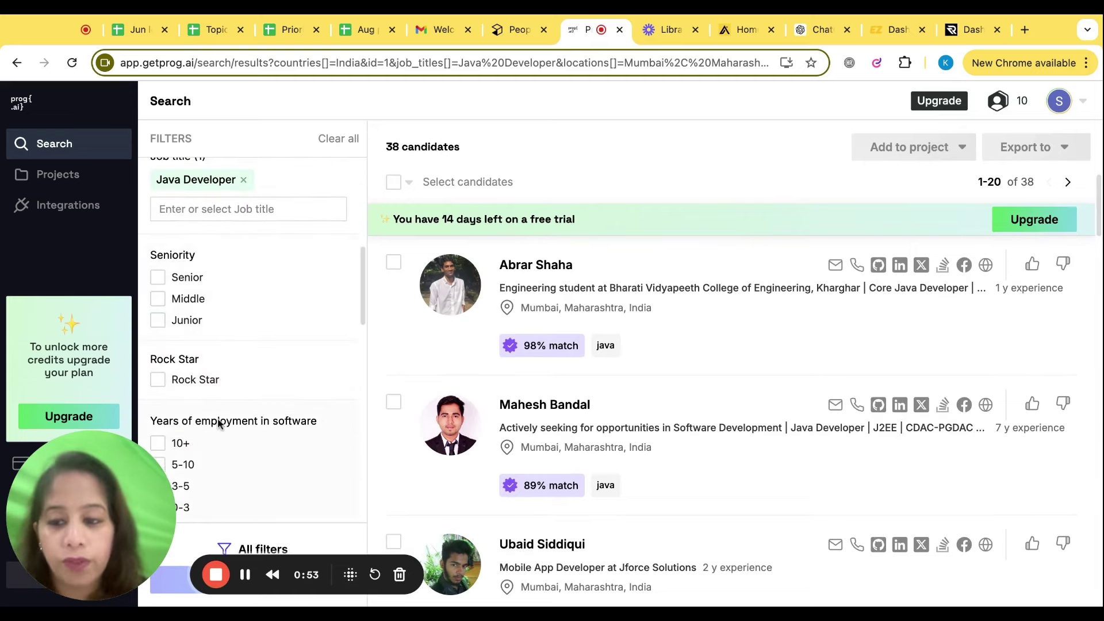
pyautogui.scroll(-3, 217, 425)
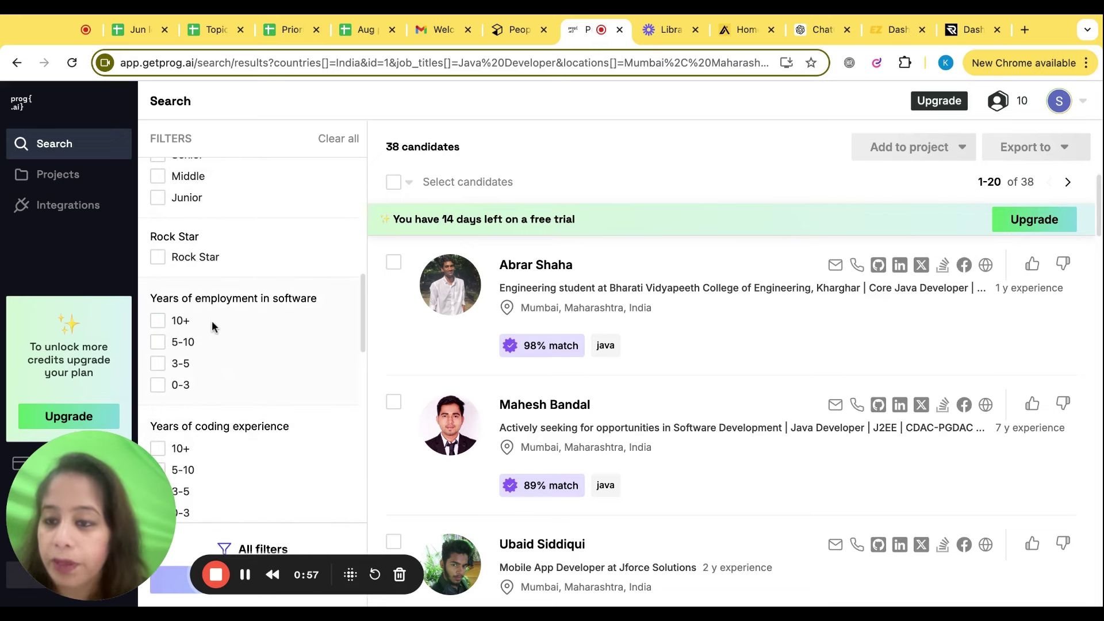
pyautogui.scroll(-1, 212, 320)
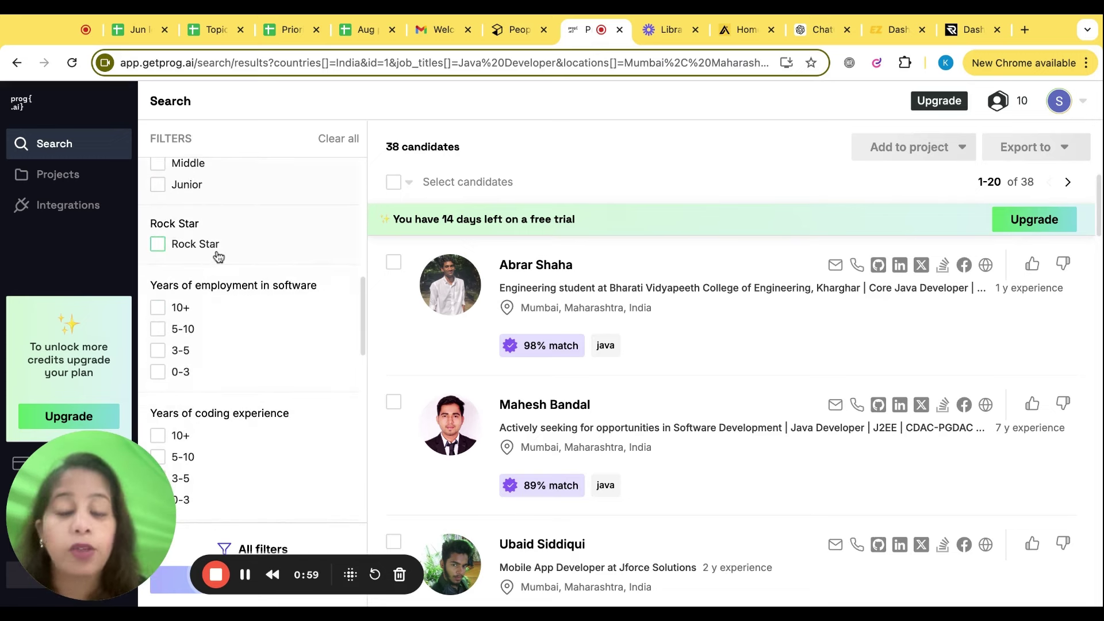
pyautogui.scroll(-5, 218, 257)
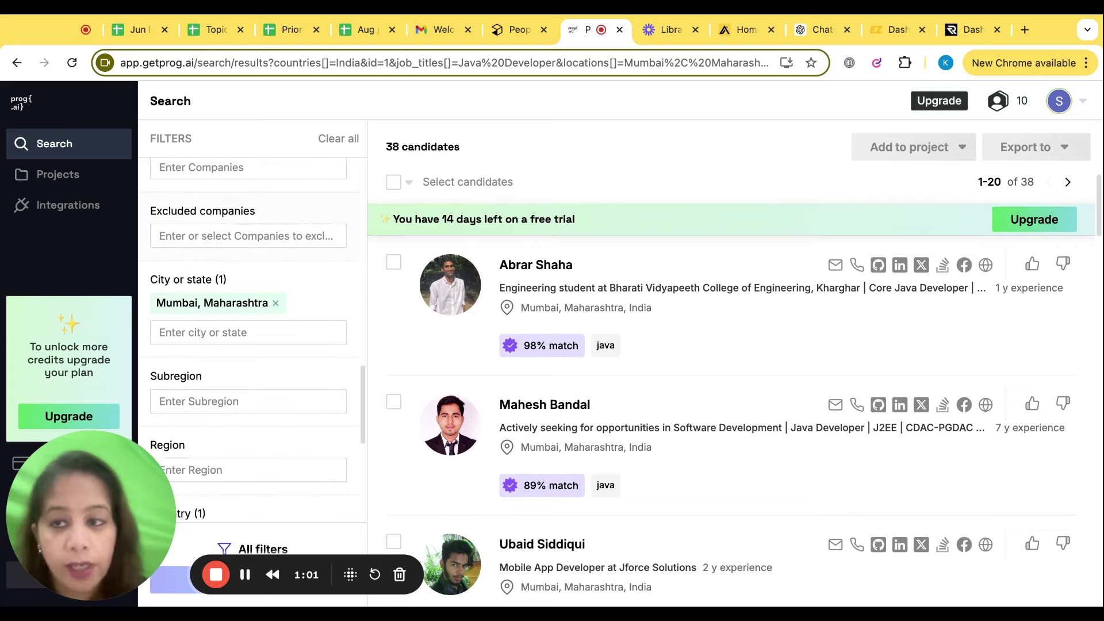
pyautogui.scroll(-3, 219, 345)
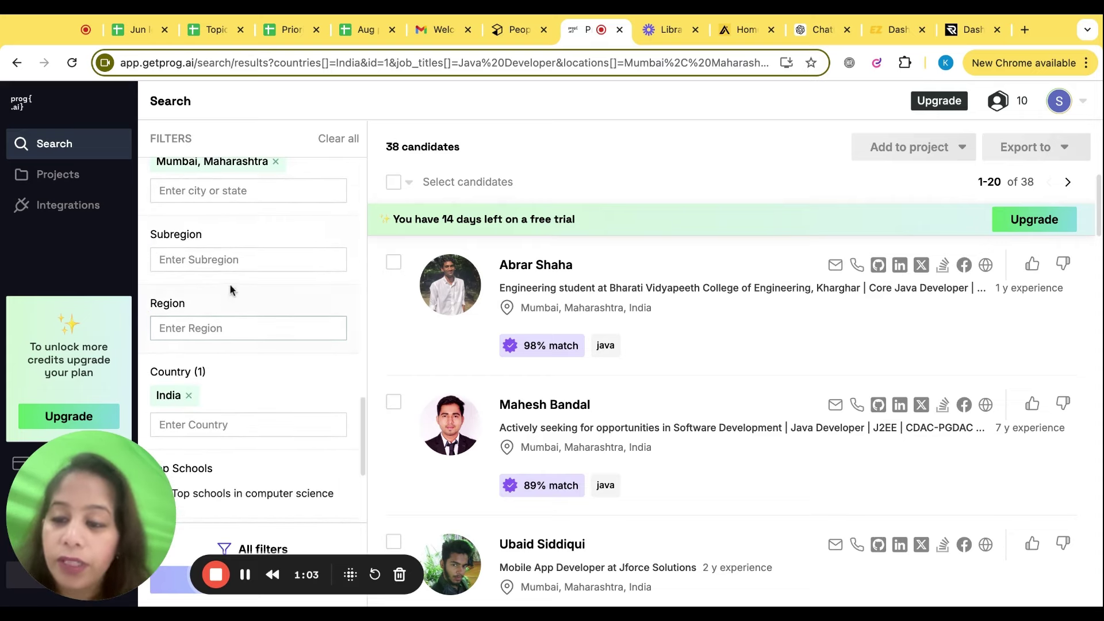
pyautogui.scroll(-3, 236, 264)
pyautogui.scroll(-1, 227, 345)
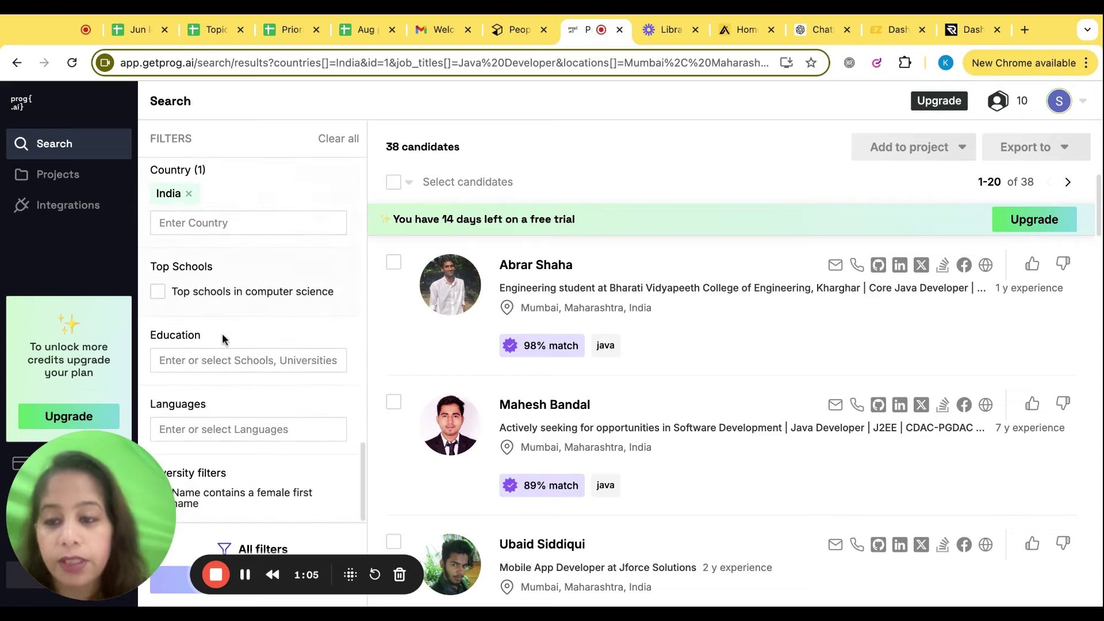
pyautogui.scroll(15, 223, 415)
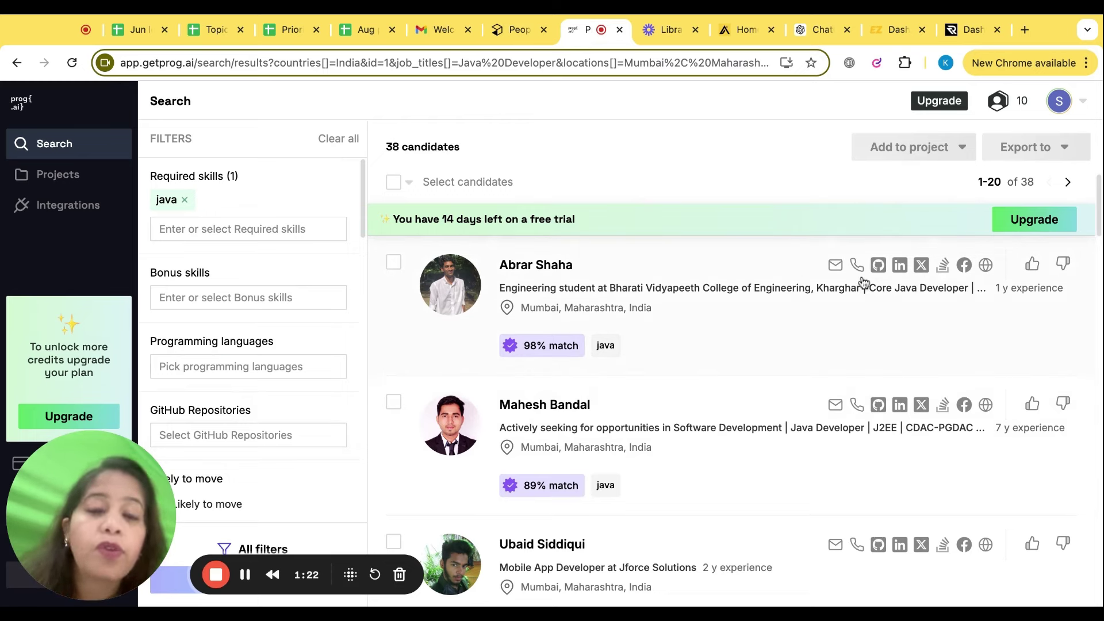
# Open the top 98%-match candidate's profile and unlock it, revealing their email for one credit
pyautogui.moveTo(900, 271)
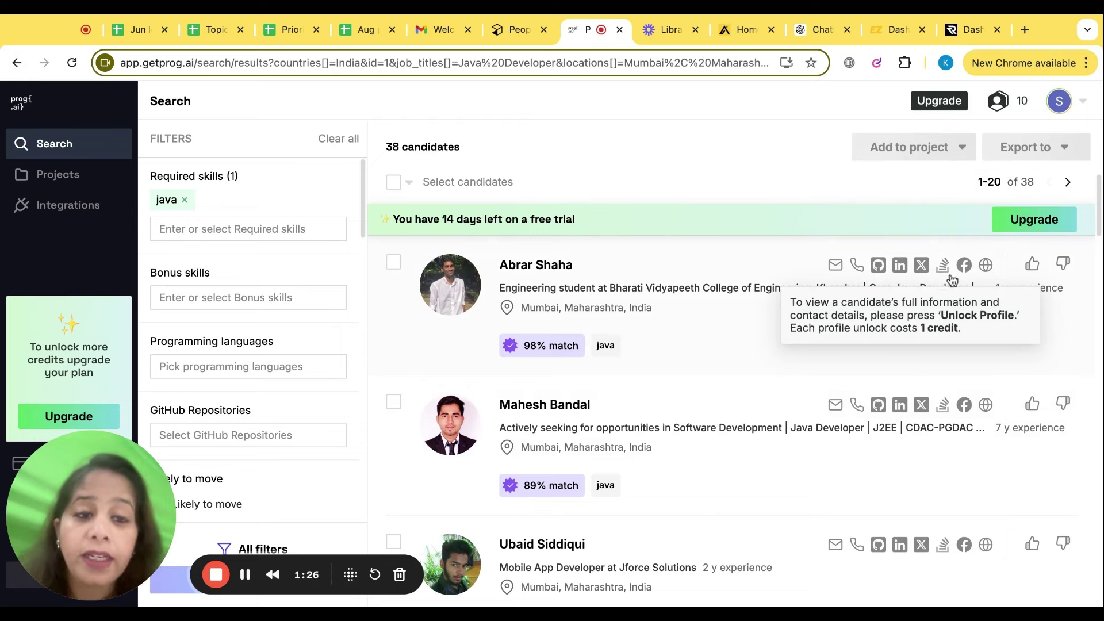
pyautogui.moveTo(860, 279)
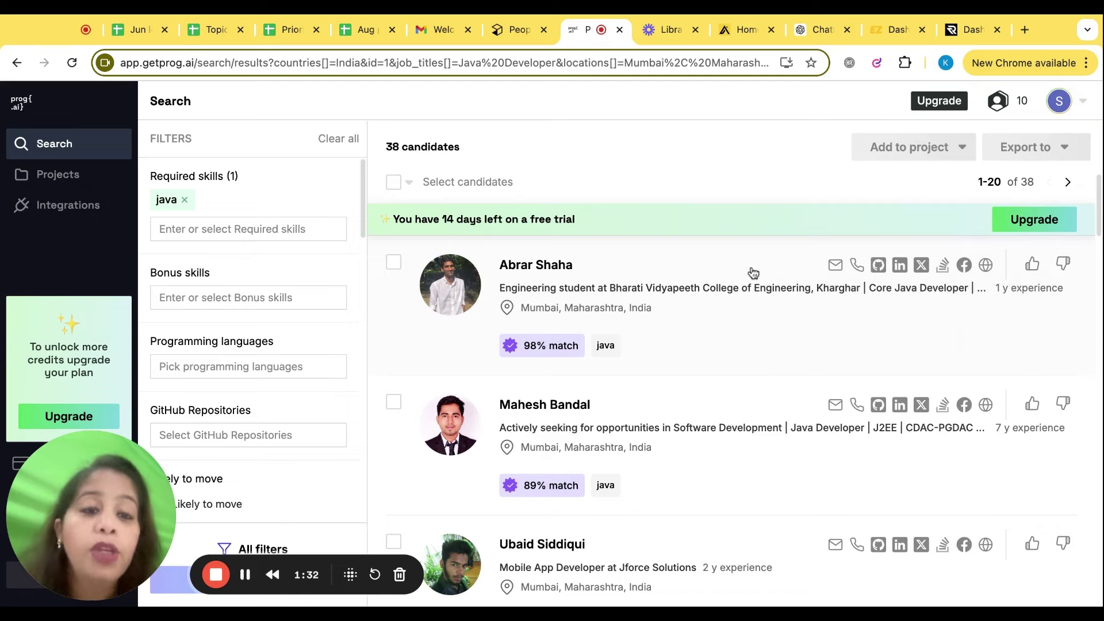
pyautogui.click(864, 271)
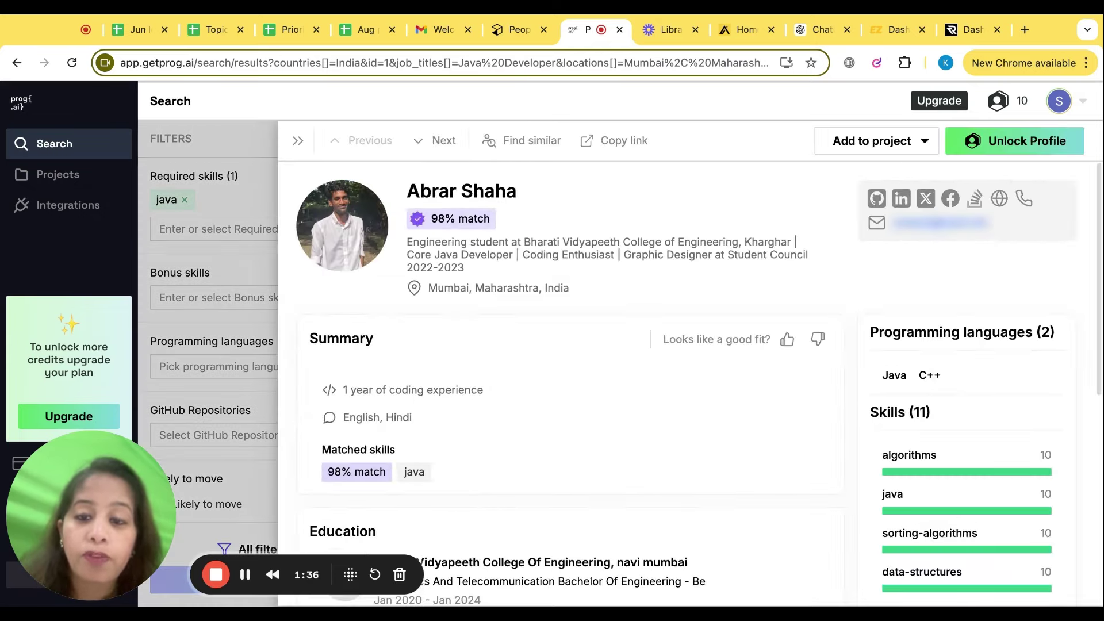
pyautogui.scroll(-7, 658, 363)
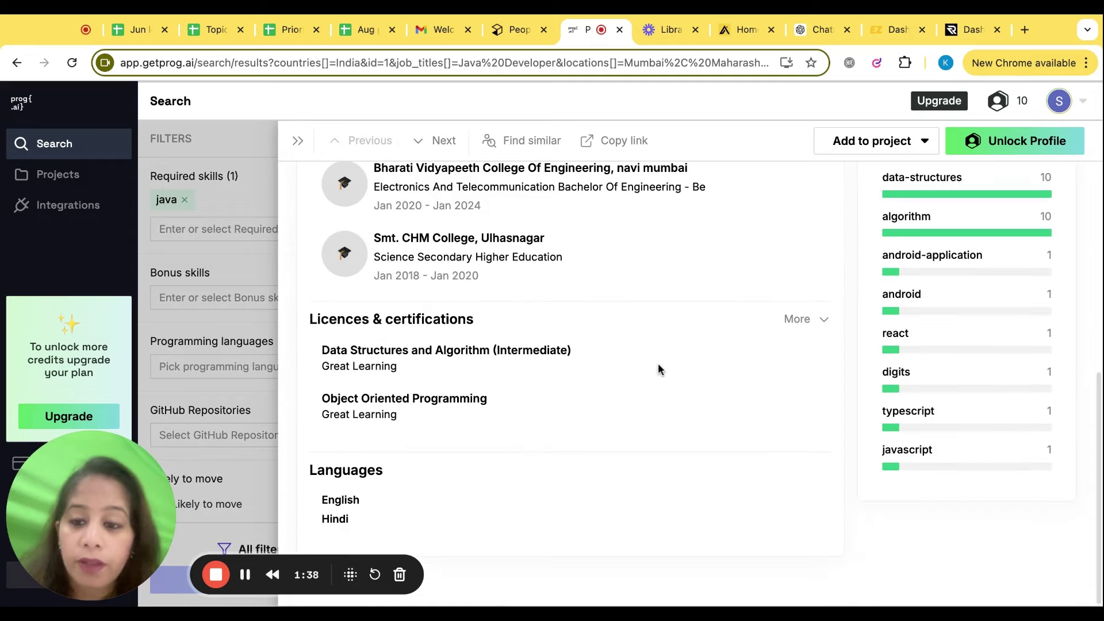
pyautogui.scroll(7, 658, 363)
pyautogui.click(914, 224)
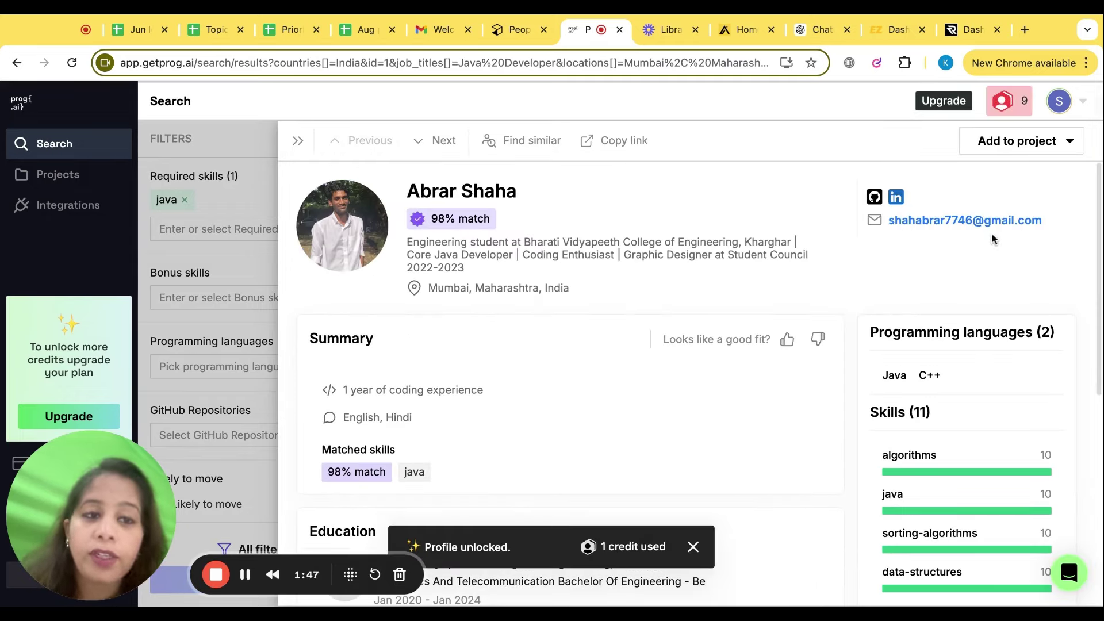
# Add the candidate to a new project named 'Java devloper'
pyautogui.click(1028, 148)
pyautogui.click(984, 173)
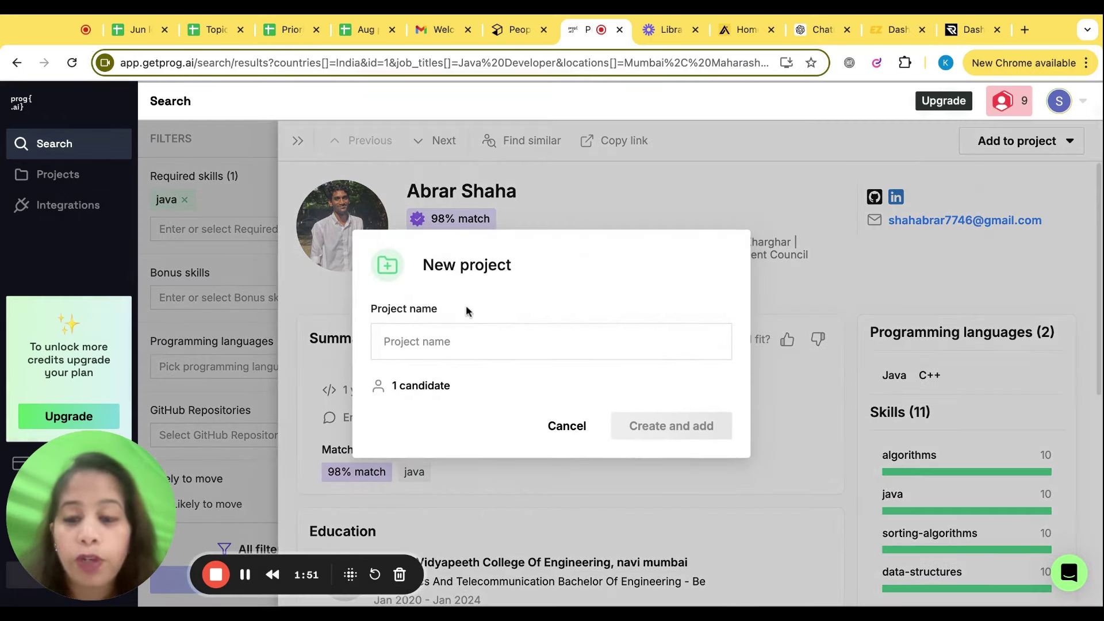
pyautogui.click(461, 332)
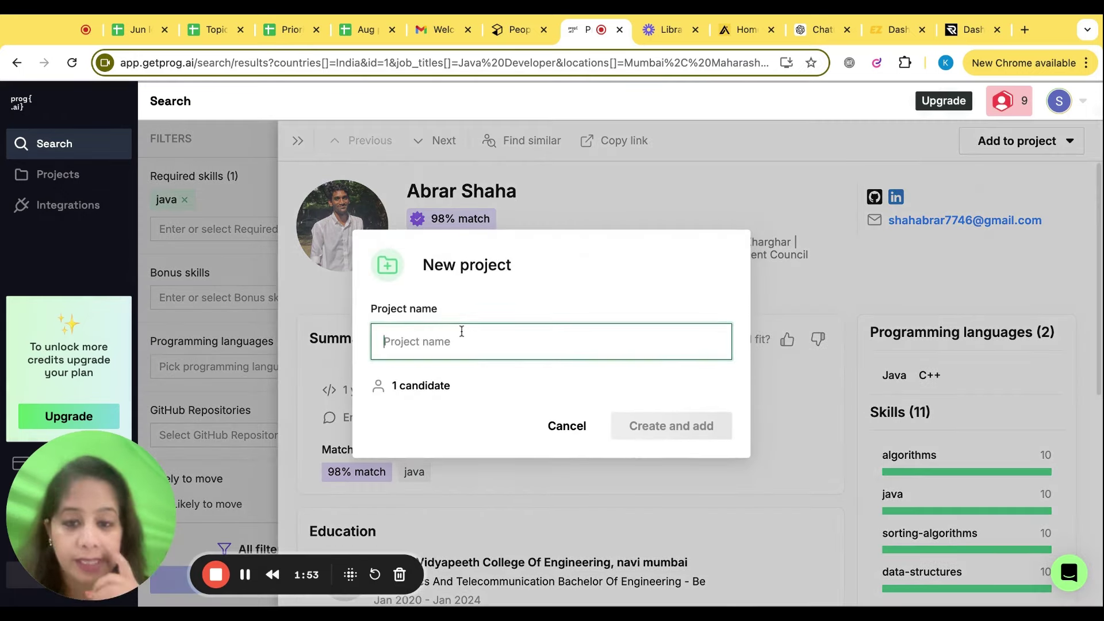
pyautogui.write('Java dev')
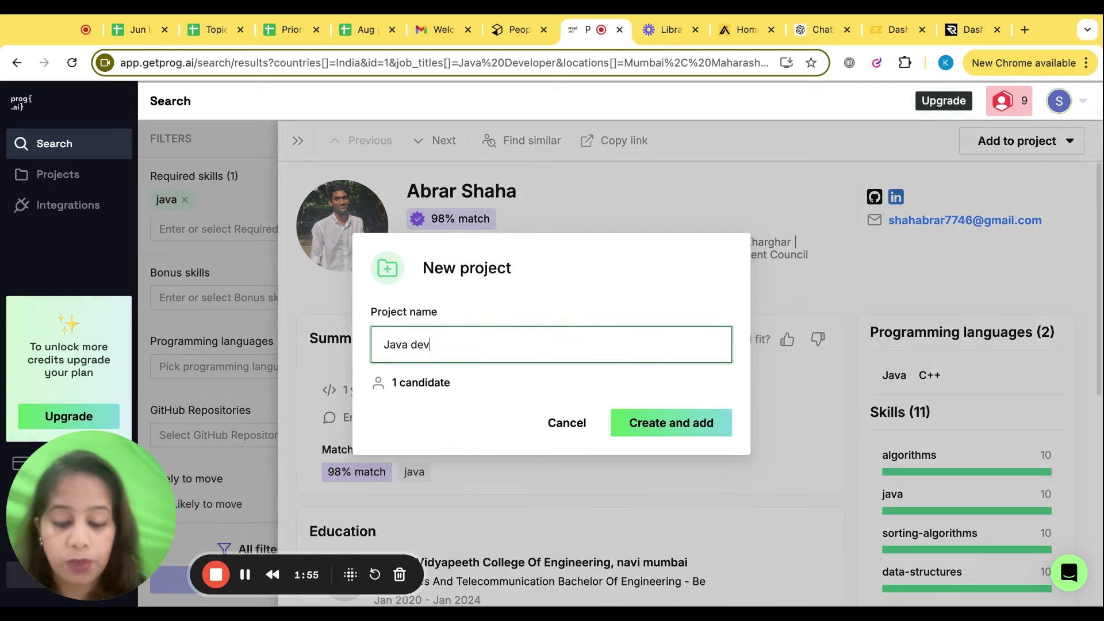
pyautogui.write('loper')
pyautogui.click(685, 425)
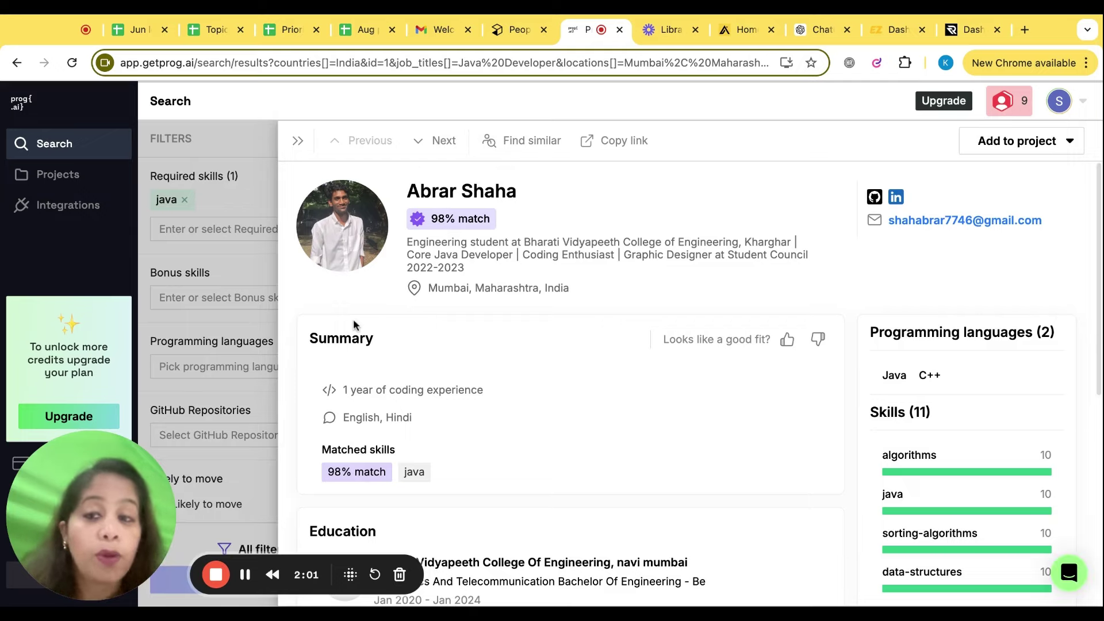
# Close the profile, drop the java required-skill filter, and return to AI Search
pyautogui.click(221, 318)
pyautogui.click(184, 199)
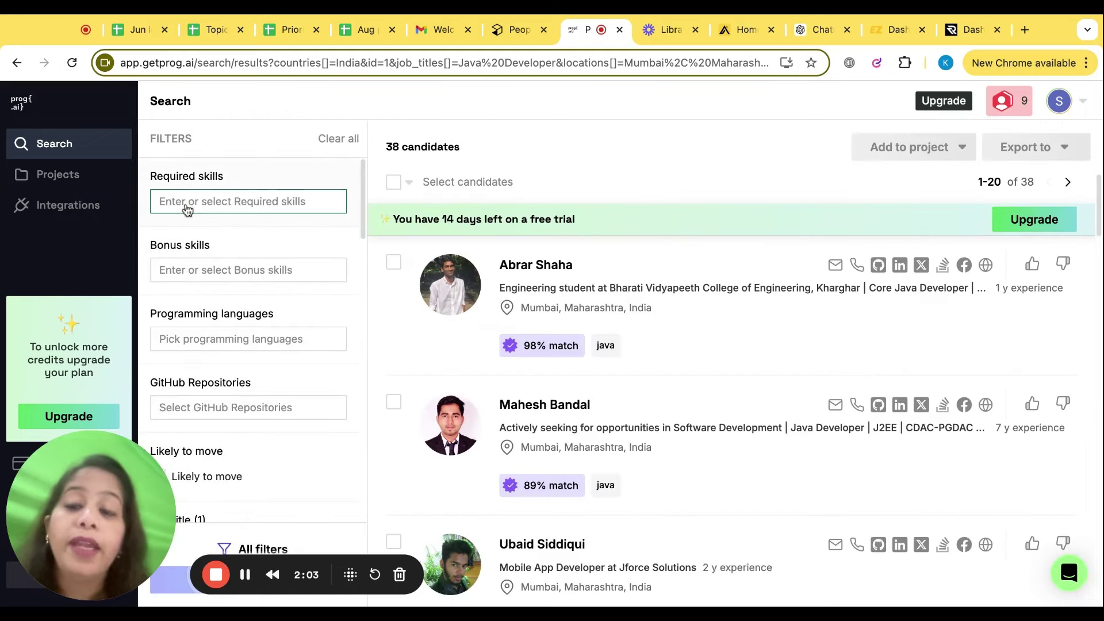
pyautogui.click(21, 69)
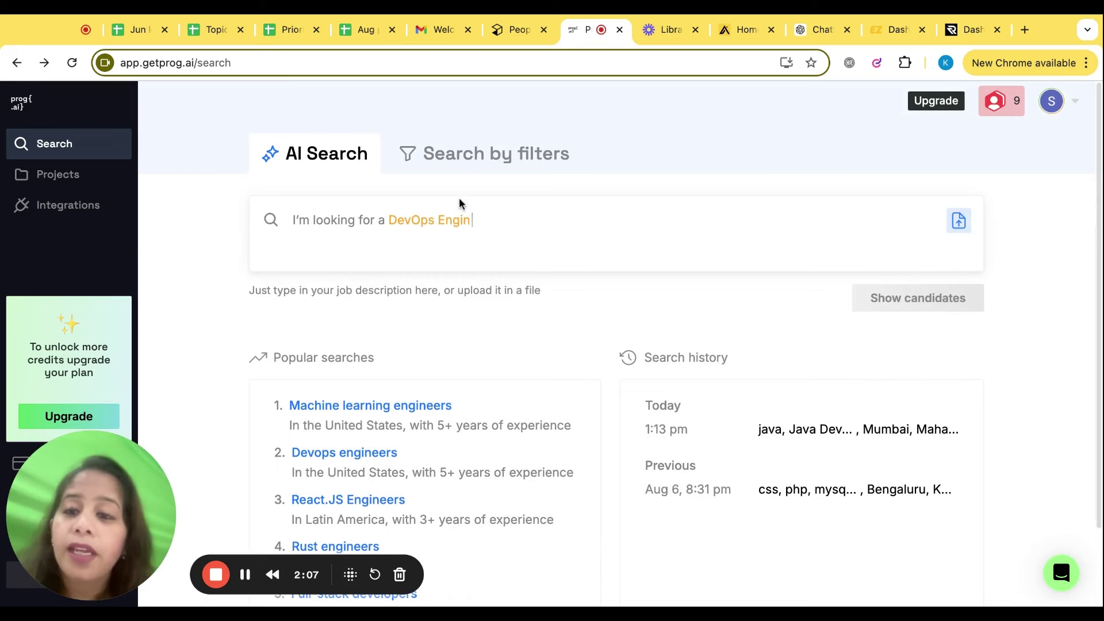
# In a new tab on google.com, search for 'php dev'
pyautogui.click(456, 219)
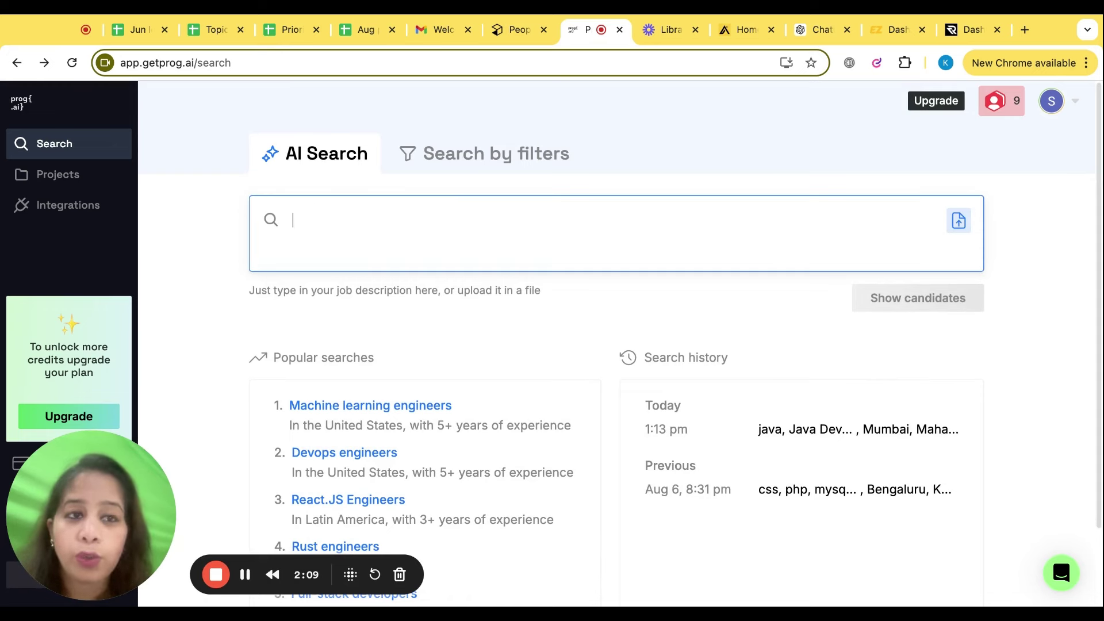
pyautogui.click(1028, 26)
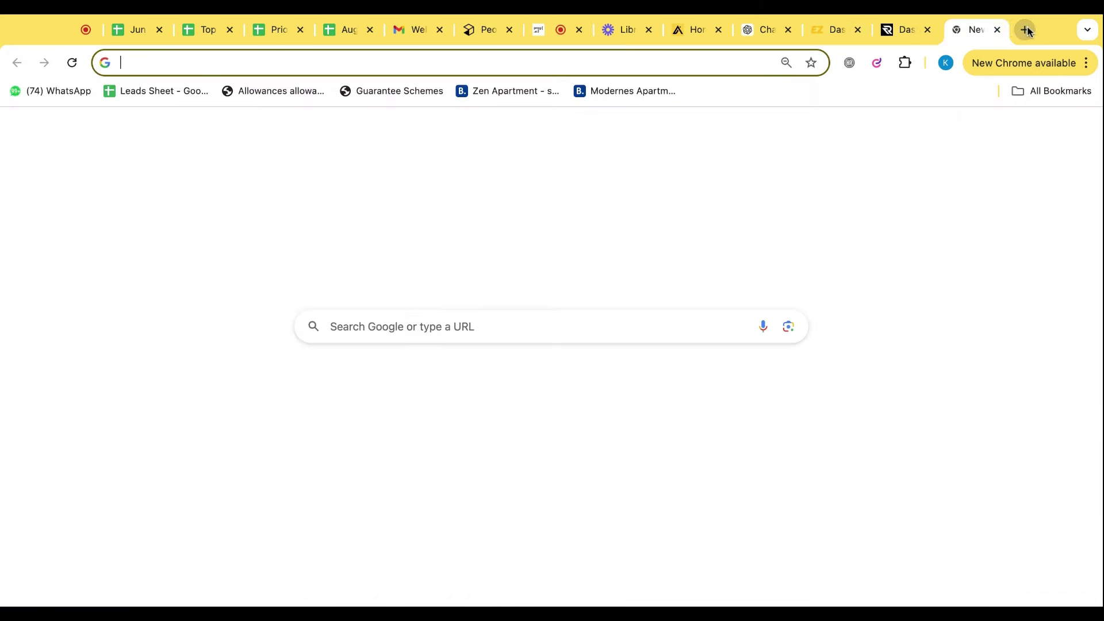
pyautogui.write('goo')
pyautogui.press('Return')
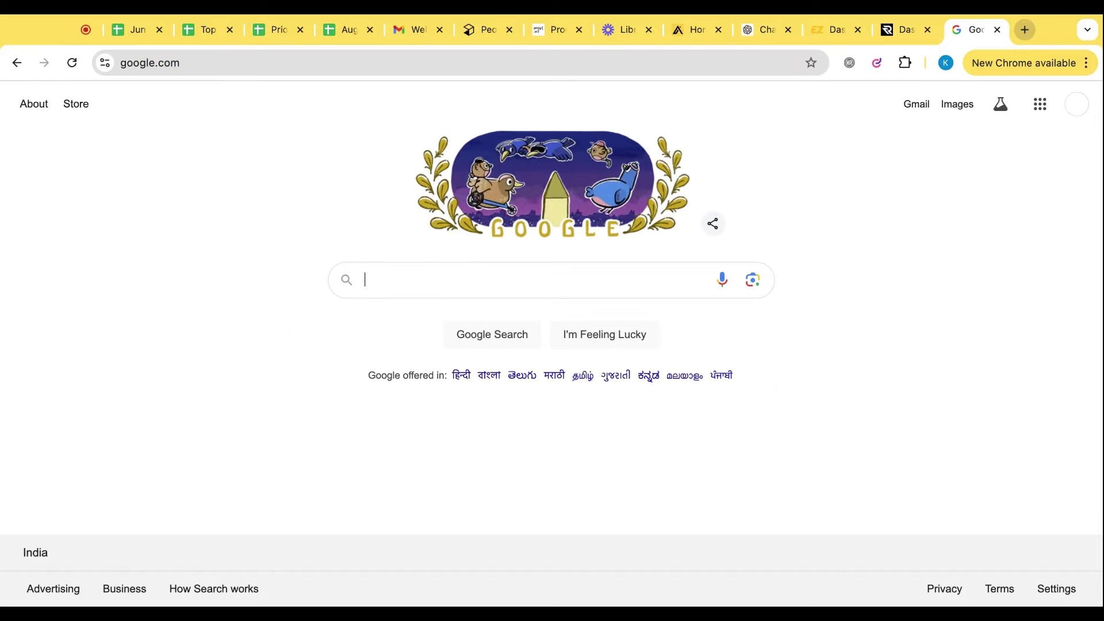
pyautogui.write('phop')
pyautogui.press('BackSpace')
pyautogui.press('BackSpace')
pyautogui.write('p')
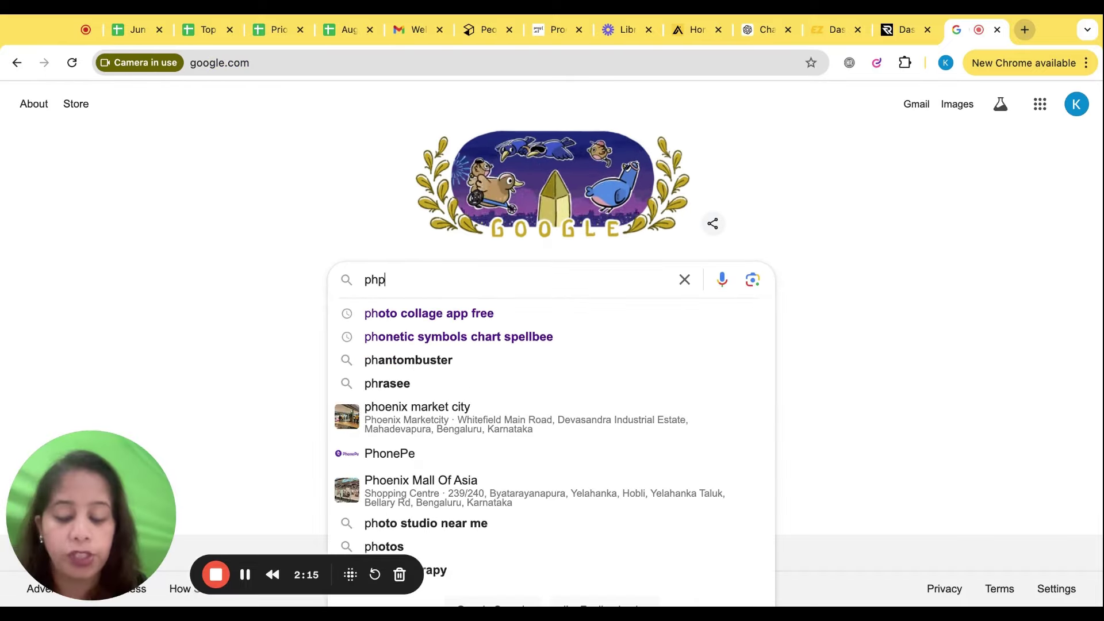
pyautogui.write(' dev')
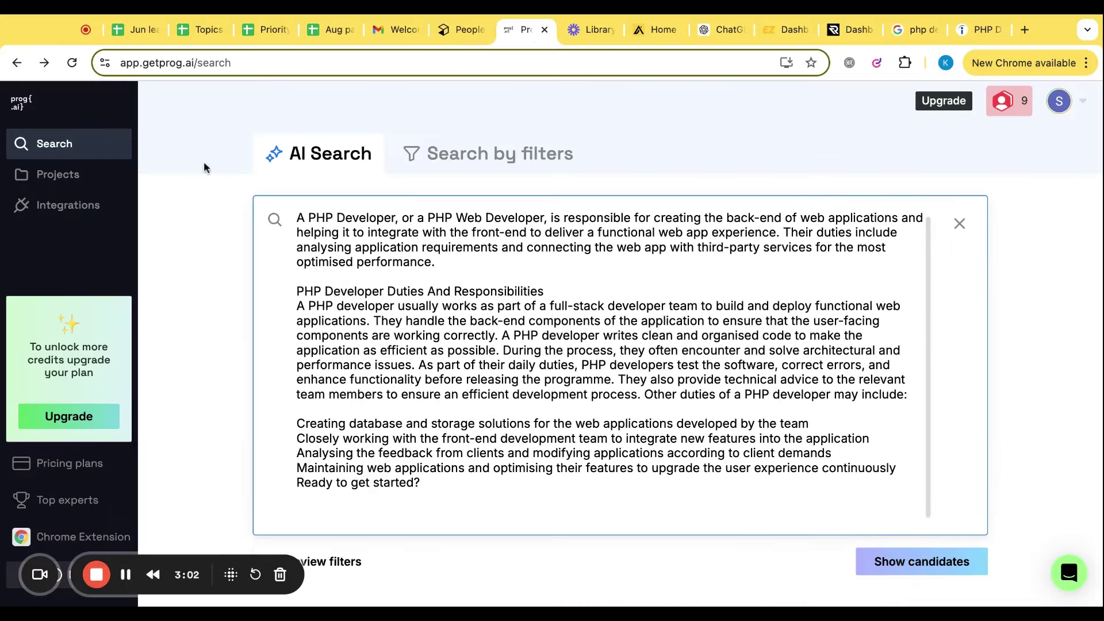
# Run the search on the pasted PHP Developer description, listing 832 candidates
pyautogui.click(205, 168)
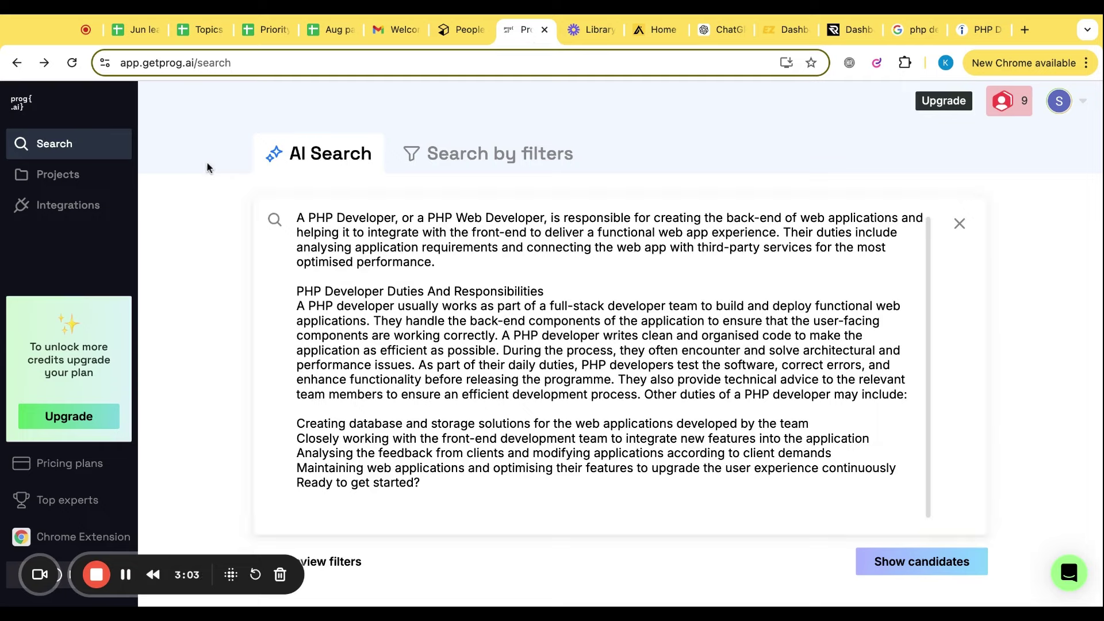
pyautogui.click(891, 574)
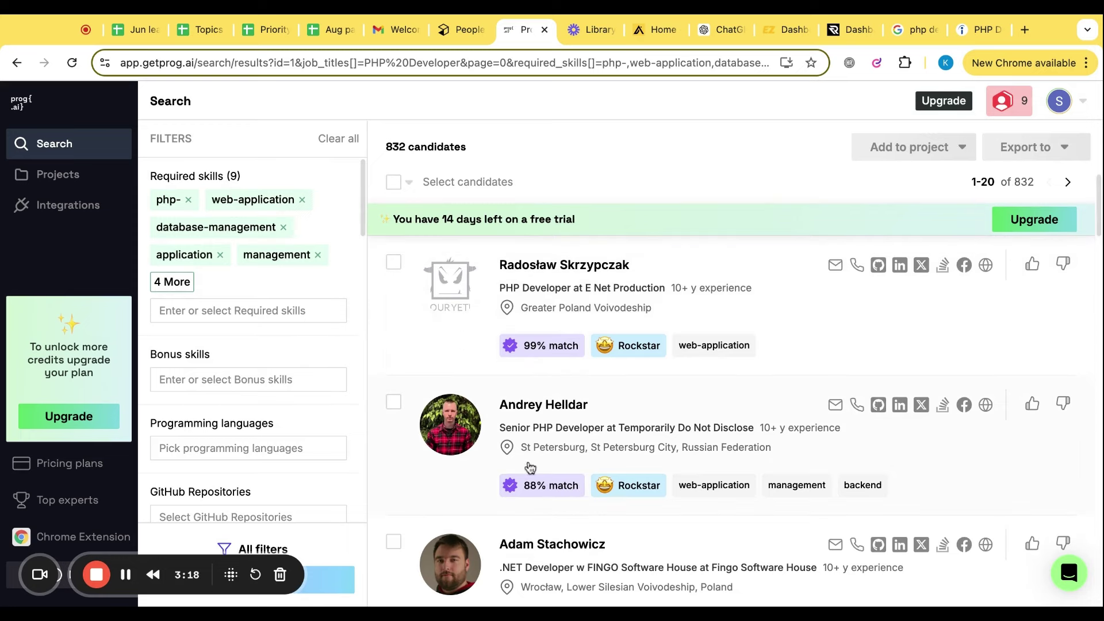
# Start a new search from the sidebar and begin typing 'I am l' in the AI Search box
pyautogui.click(58, 153)
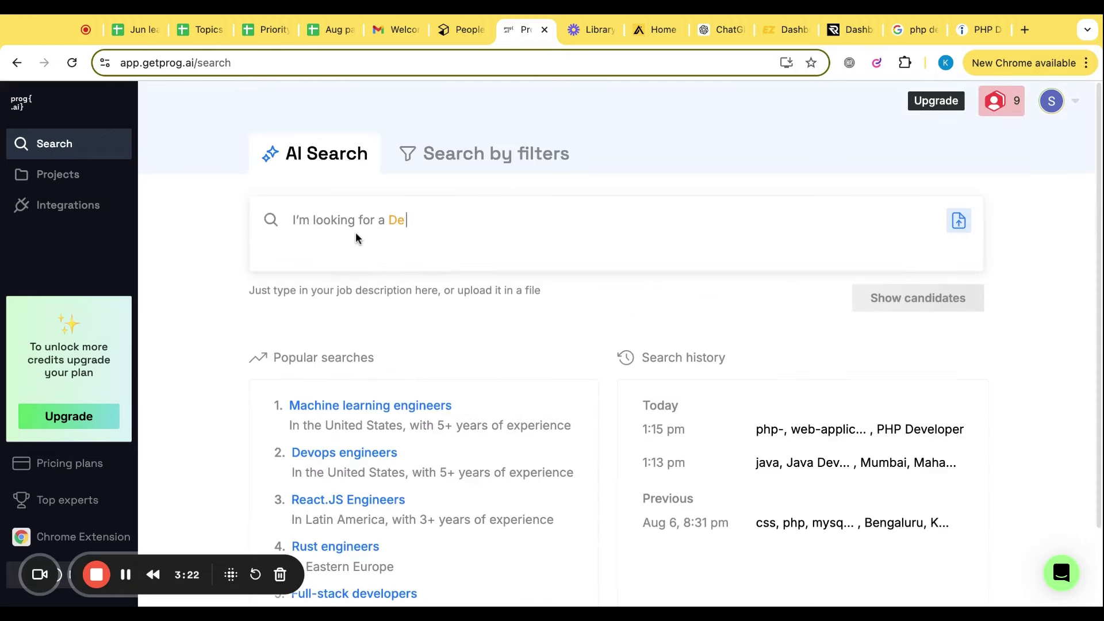
pyautogui.click(359, 215)
pyautogui.write('I am l')
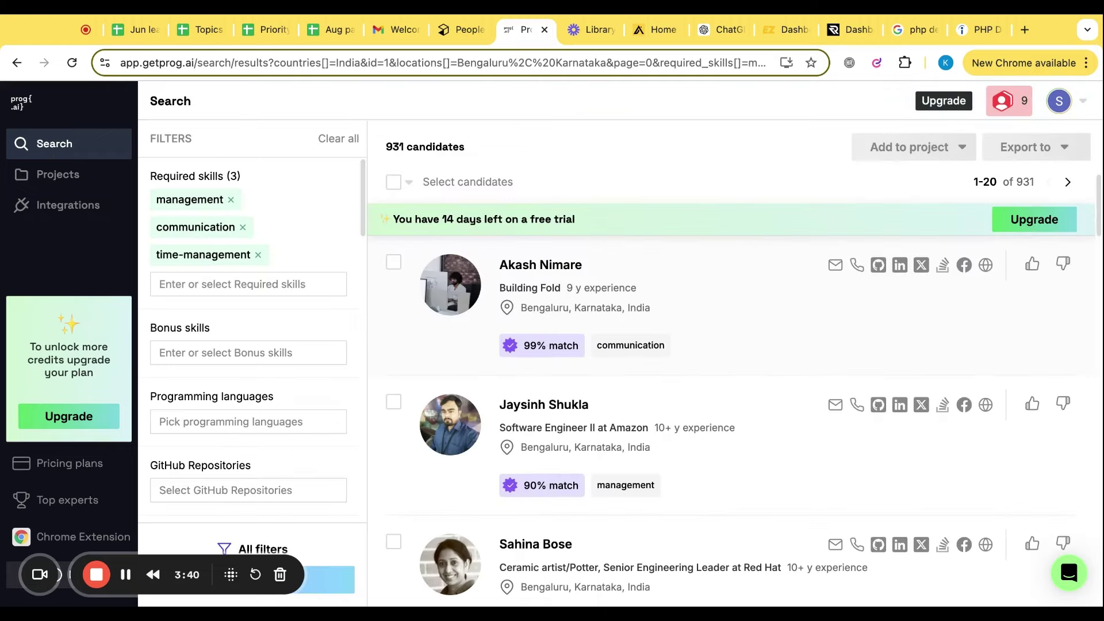
pyautogui.scroll(-4, 731, 403)
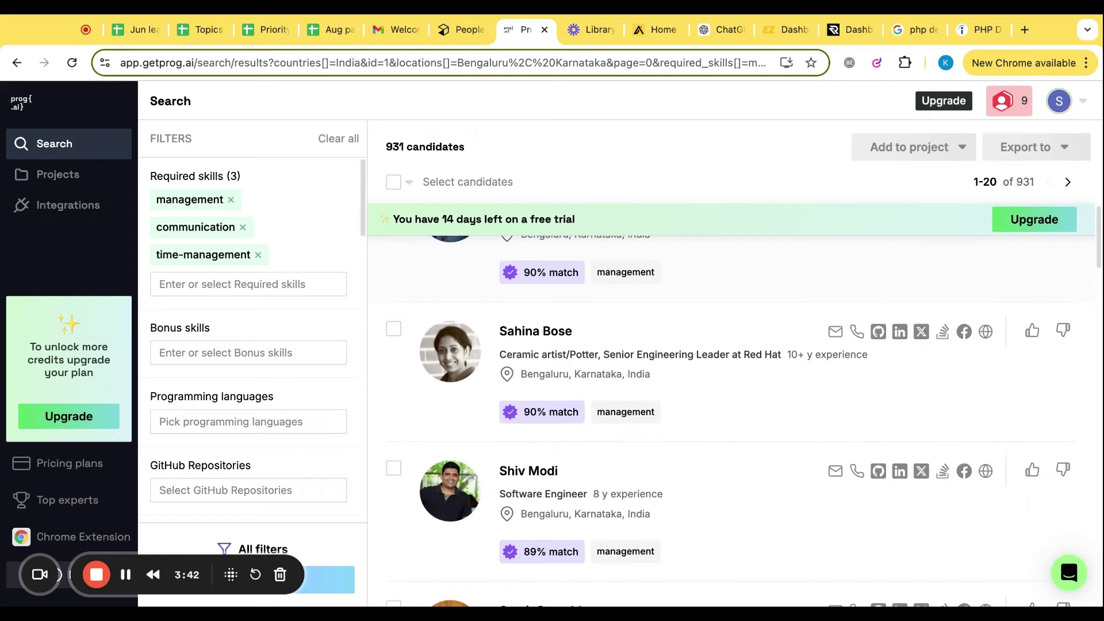
pyautogui.scroll(4, 632, 293)
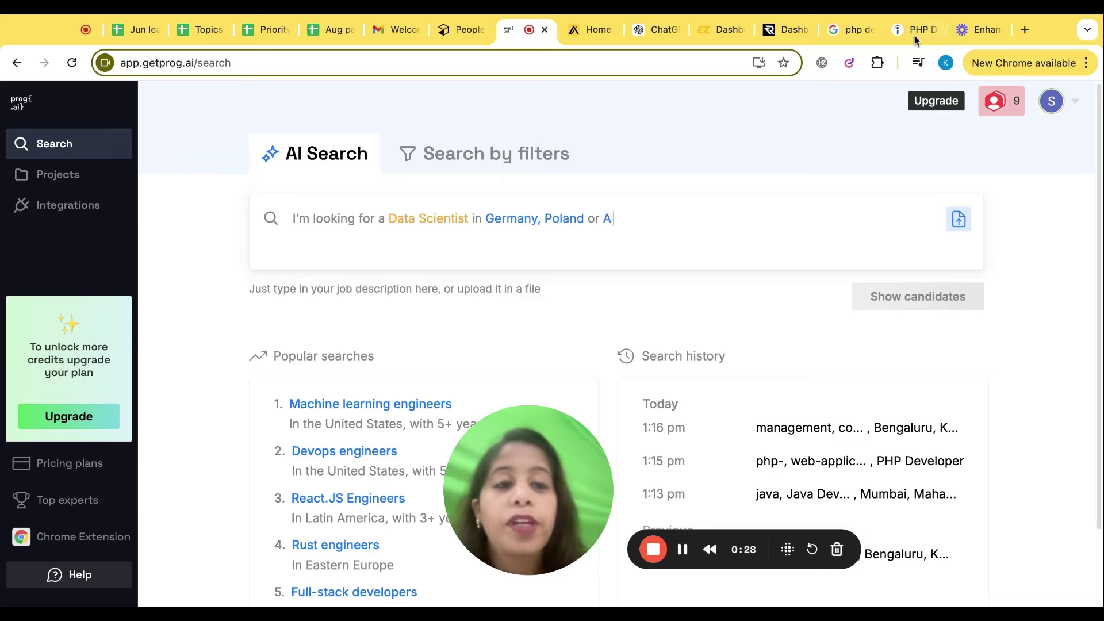
# Show Prog.ai's monthly plan prices ($99.00 Startup, $540.00 Recruiter), then switch to the Apollo tab
pyautogui.click(923, 108)
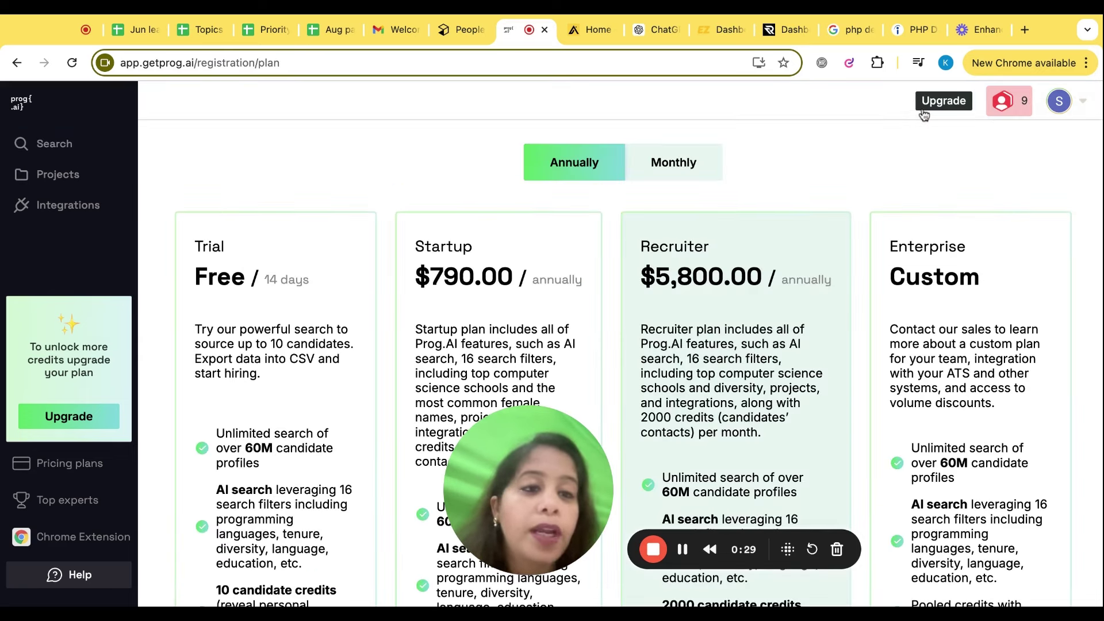
pyautogui.click(685, 163)
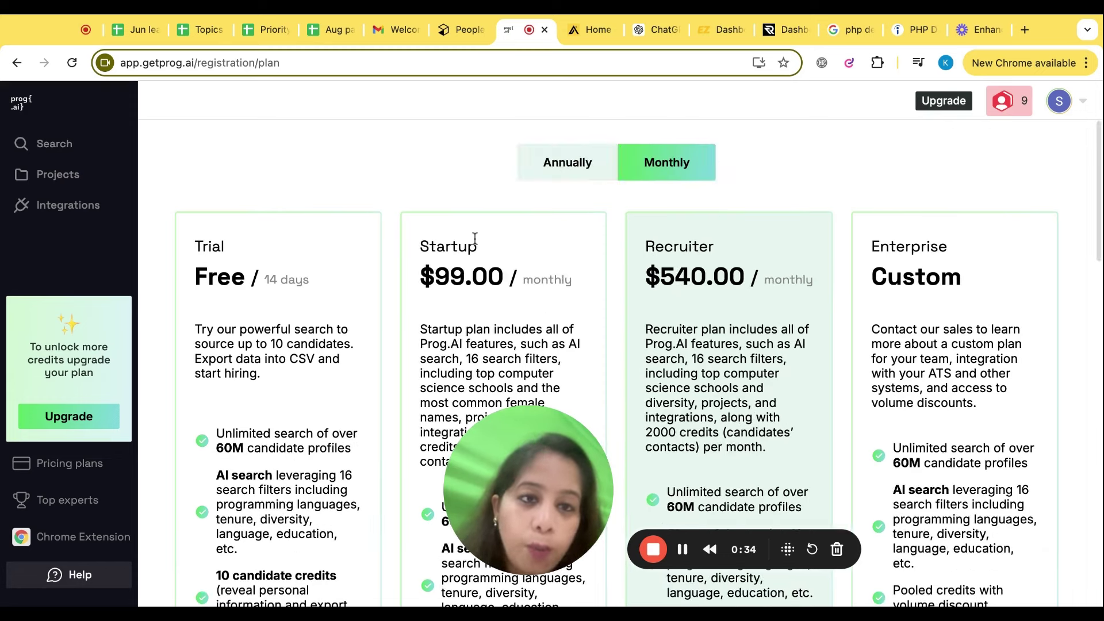
pyautogui.click(593, 38)
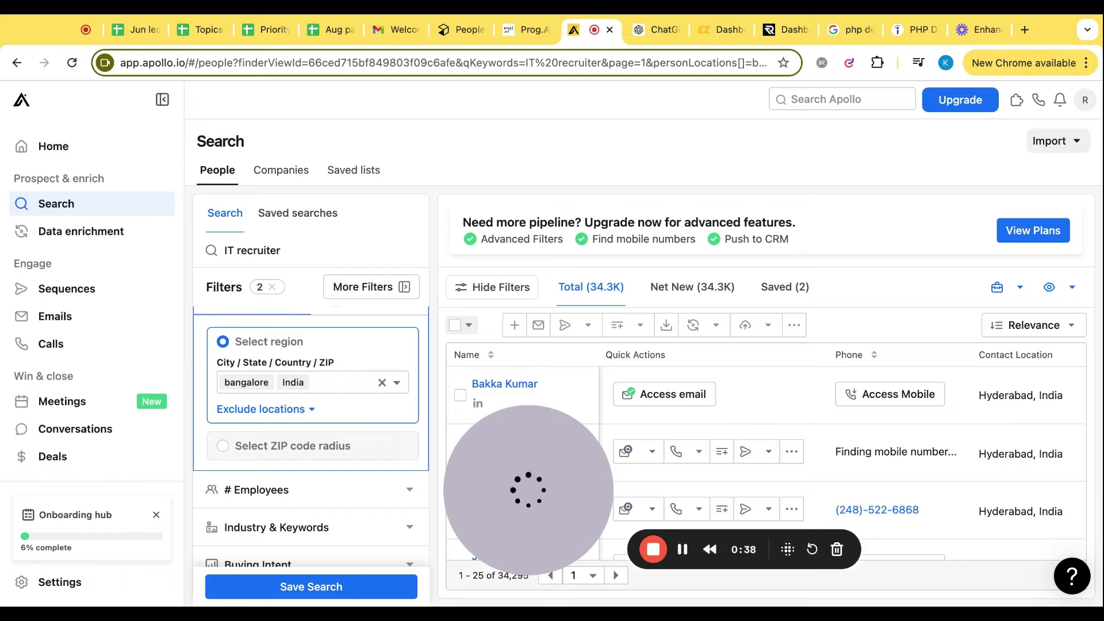
# Replace the IT recruiter search keywords with 'Hr manager'
pyautogui.click(60, 153)
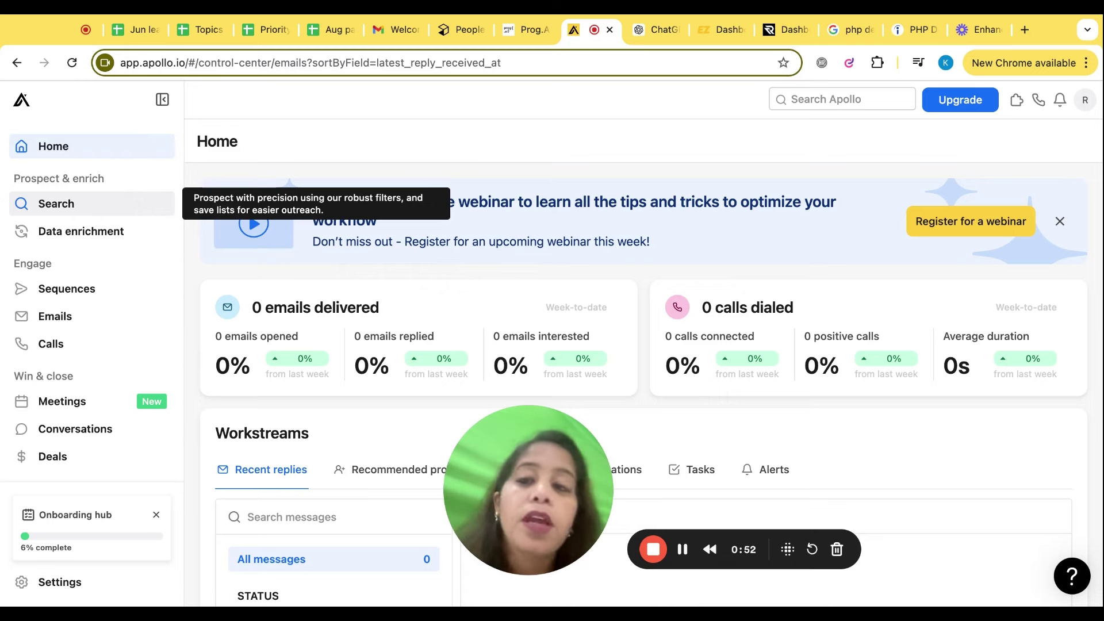
pyautogui.click(55, 203)
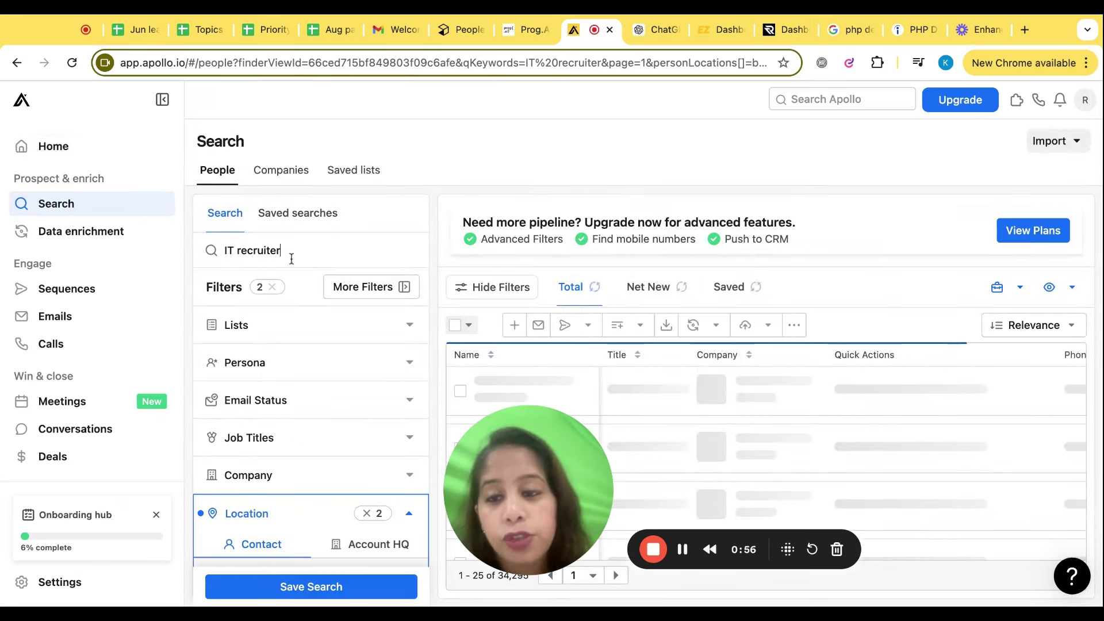
pyautogui.press('BackSpace')
pyautogui.press('BackSpace')
pyautogui.press('BackSpace')
pyautogui.press('BackSpace')
pyautogui.press('BackSpace')
pyautogui.press('BackSpace')
pyautogui.press('BackSpace')
pyautogui.press('BackSpace')
pyautogui.press('BackSpace')
pyautogui.press('BackSpace')
pyautogui.press('BackSpace')
pyautogui.press('BackSpace')
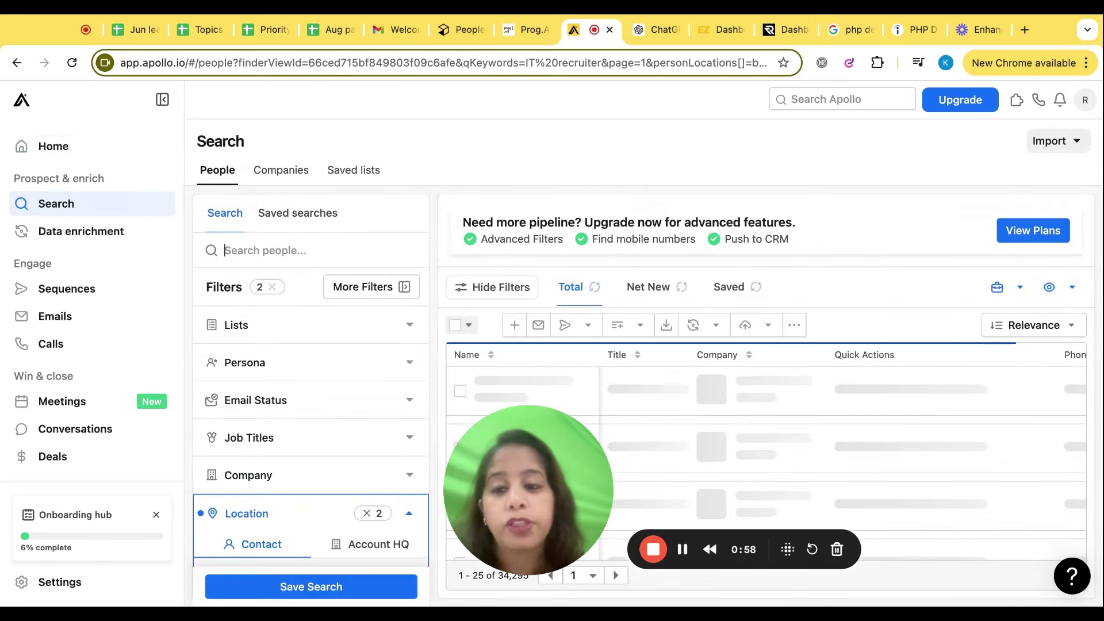
pyautogui.write('Hr')
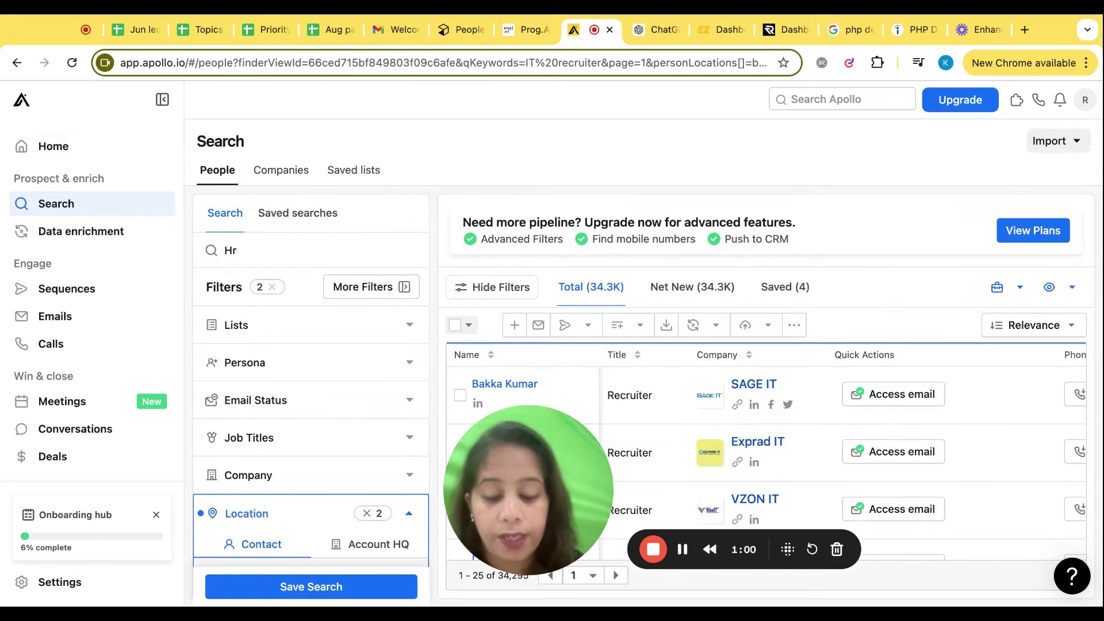
pyautogui.write(' manager')
# Swap the bangalore location for United States and apply, giving 132.4K results
pyautogui.scroll(-2, 315, 423)
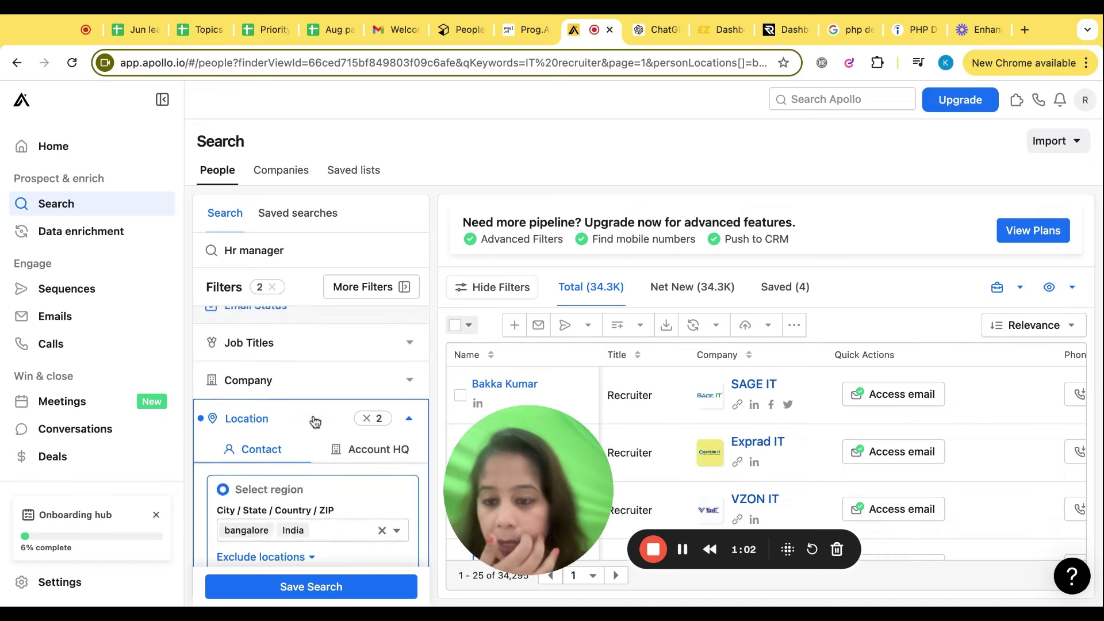
pyautogui.scroll(-2, 316, 423)
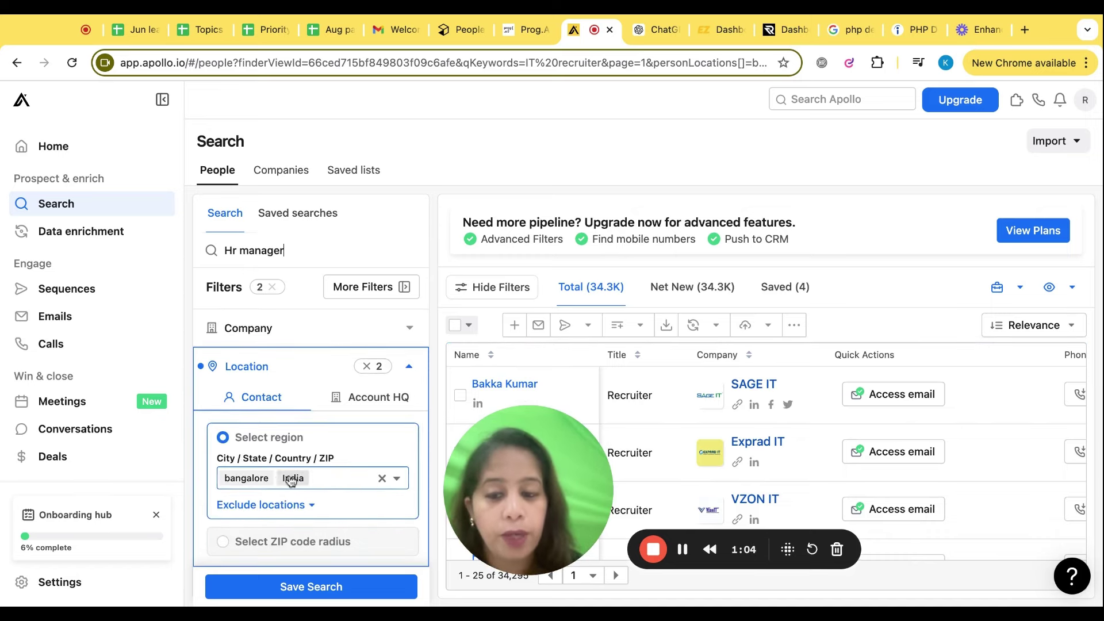
pyautogui.click(382, 478)
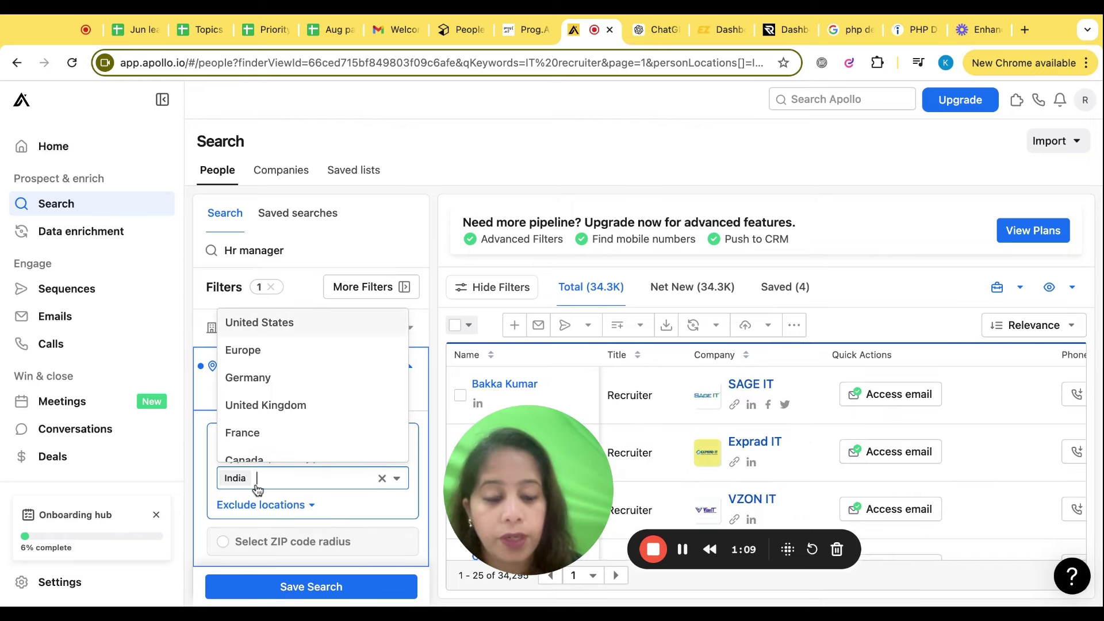
pyautogui.click(304, 327)
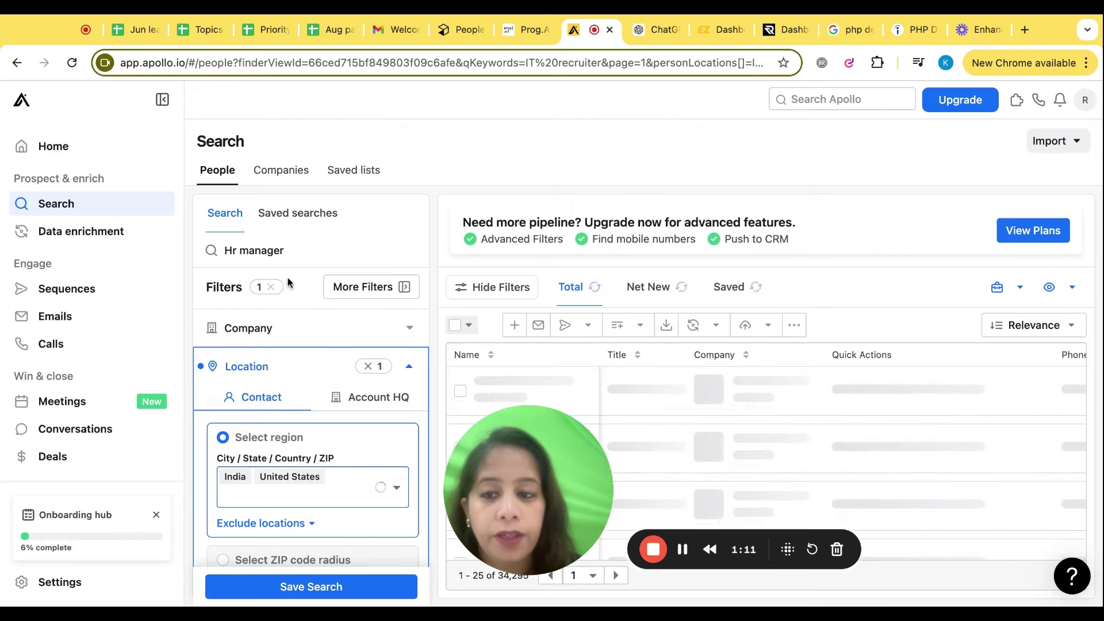
pyautogui.click(297, 250)
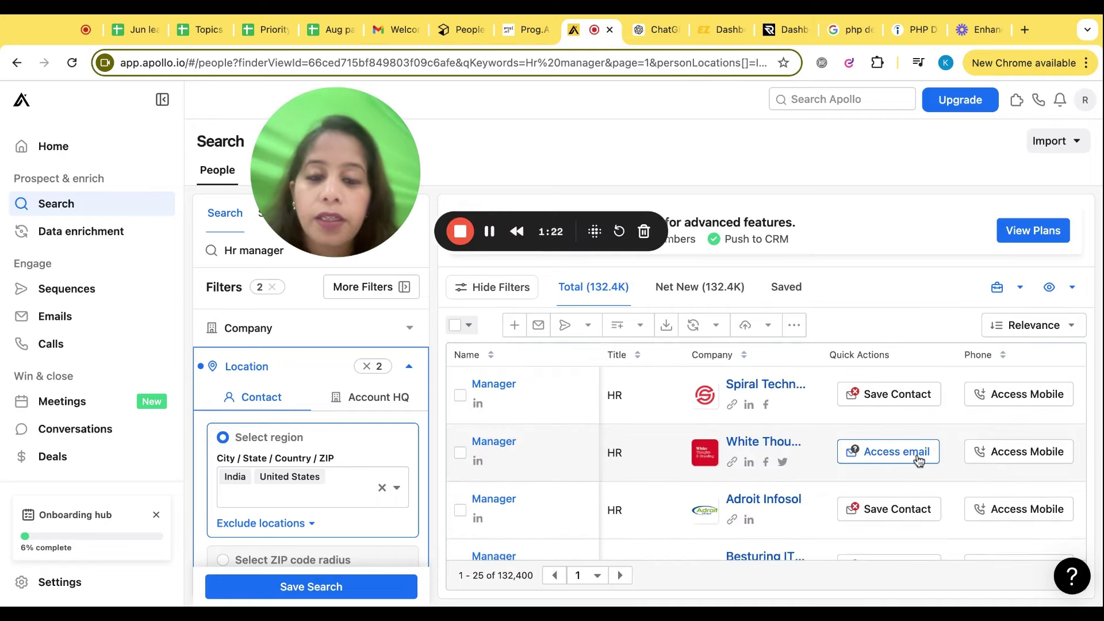
# Reveal the first HR manager's mobile number with Access Mobile
pyautogui.scroll(-5, 920, 472)
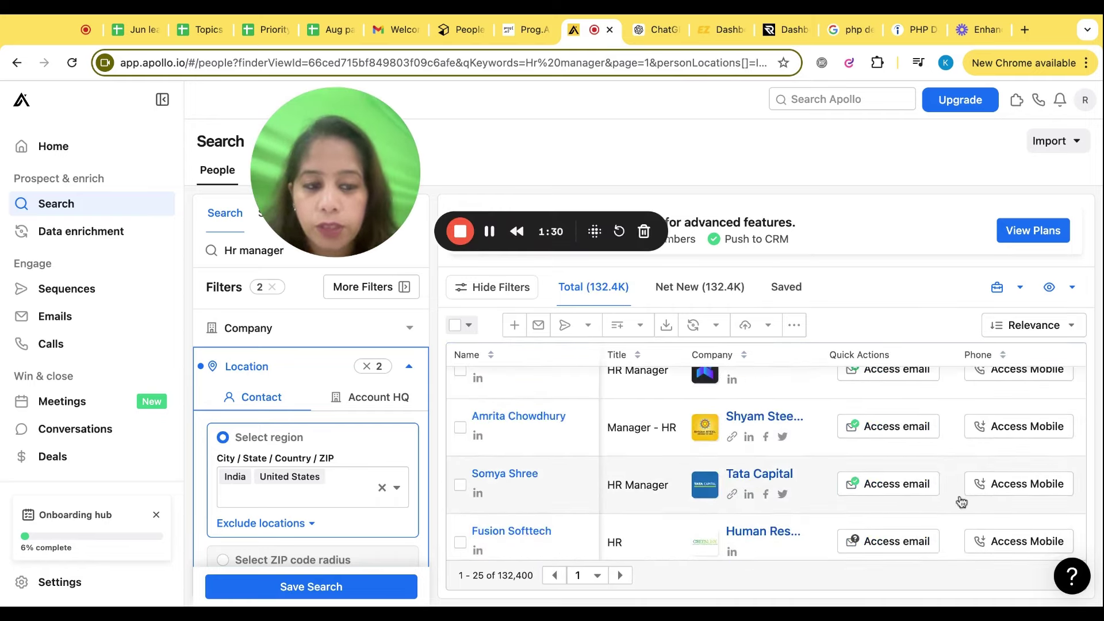
pyautogui.scroll(-5, 923, 498)
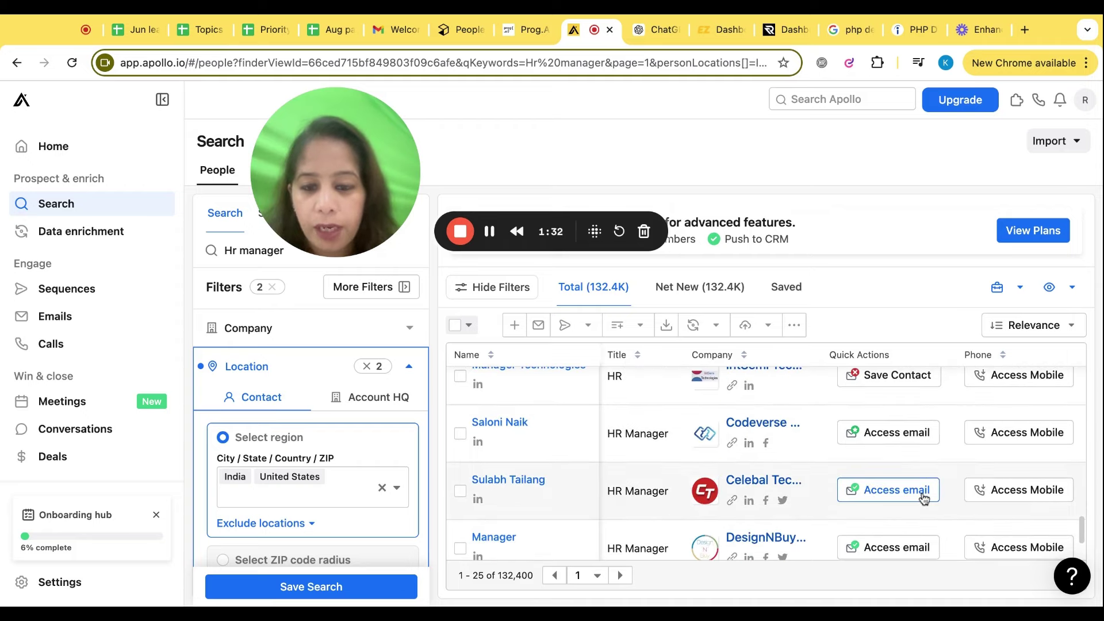
pyautogui.scroll(-5, 889, 489)
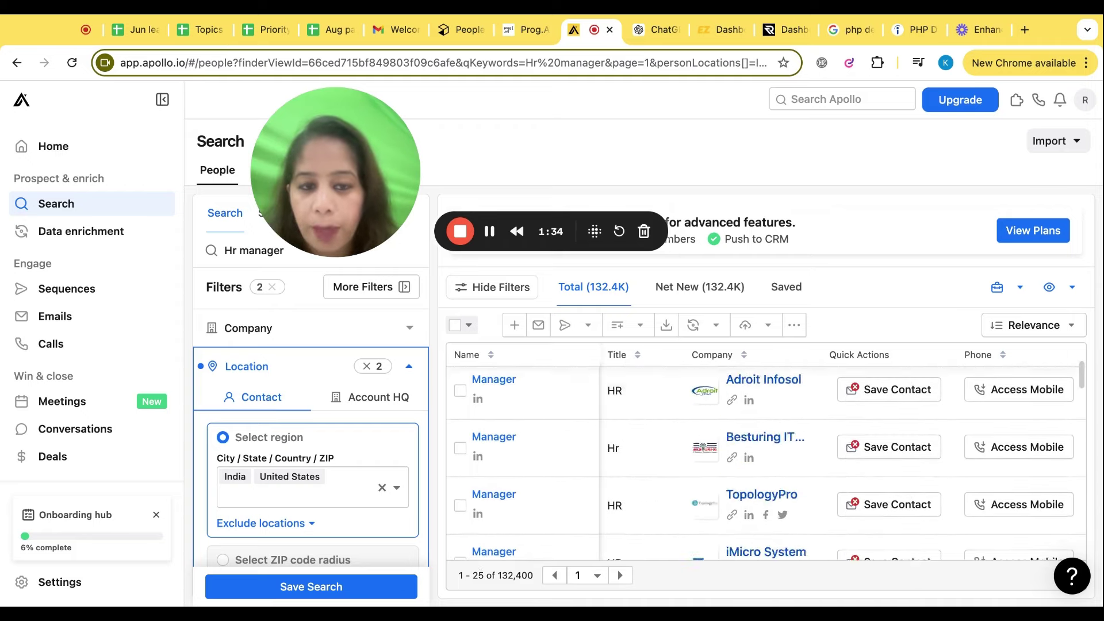
pyautogui.scroll(2, 888, 490)
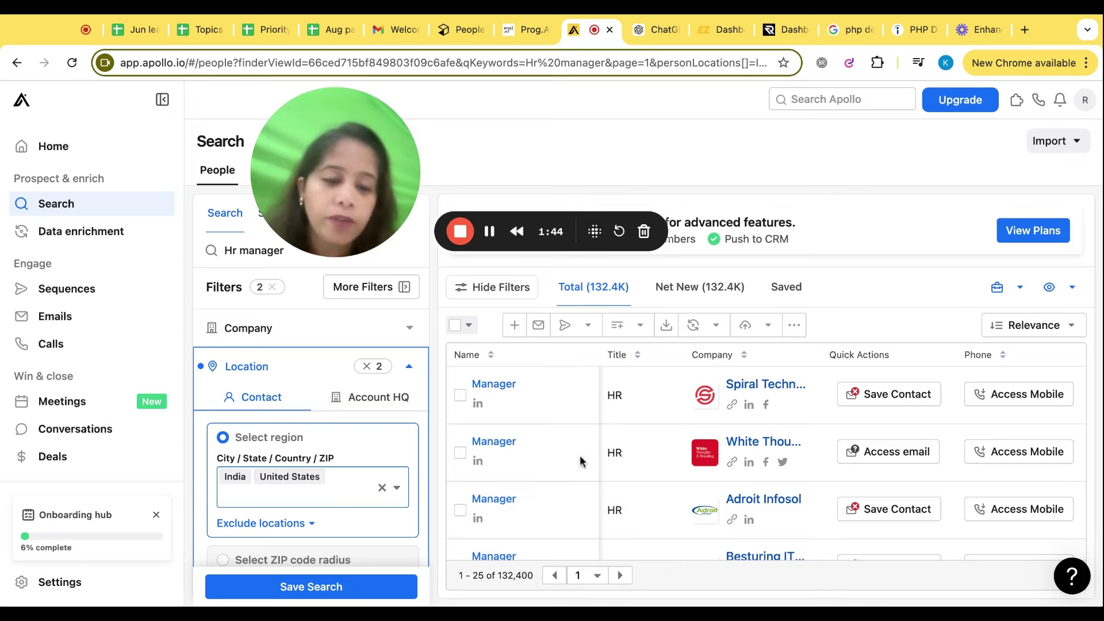
pyautogui.click(1025, 405)
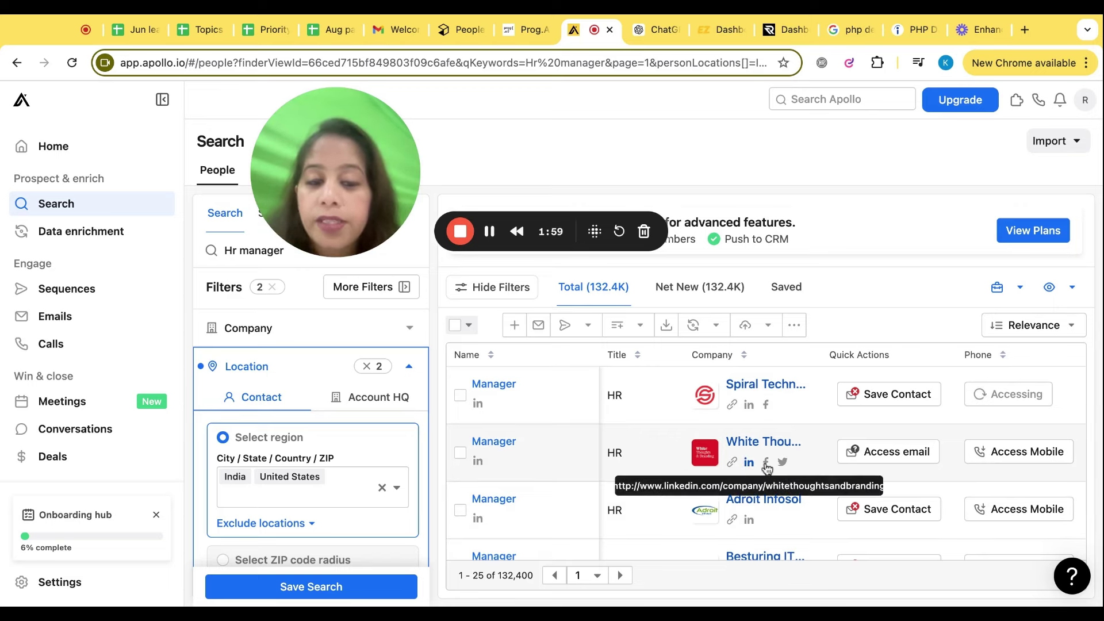
# Scroll right to the Phone column and tick the first contact's checkbox
pyautogui.scroll(-5, 777, 477)
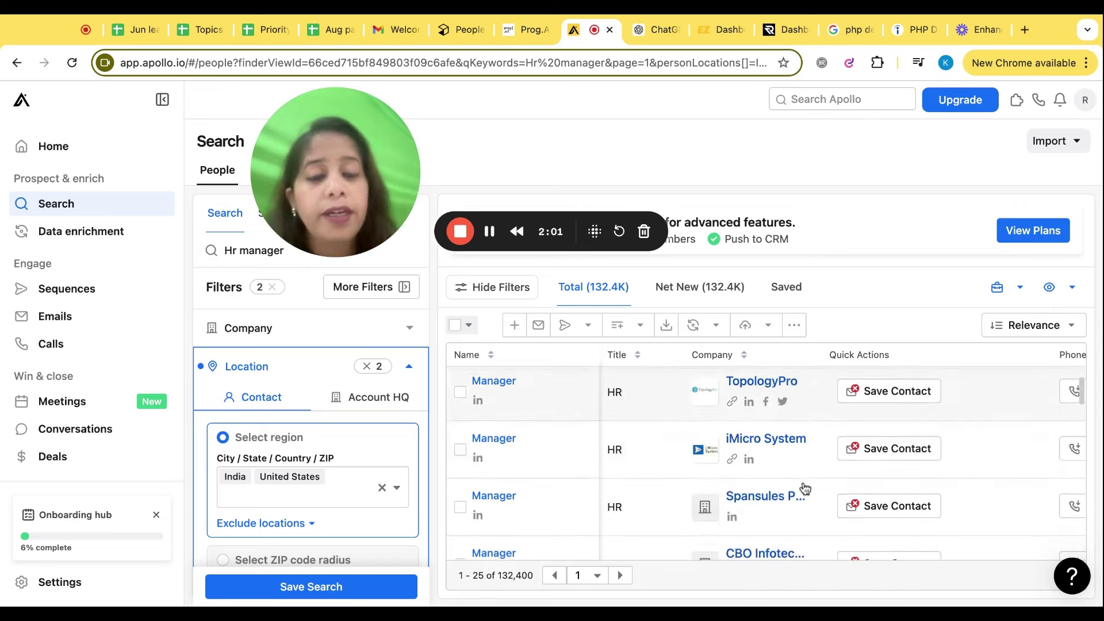
pyautogui.scroll(-2, 804, 487)
pyautogui.scroll(7, 804, 487)
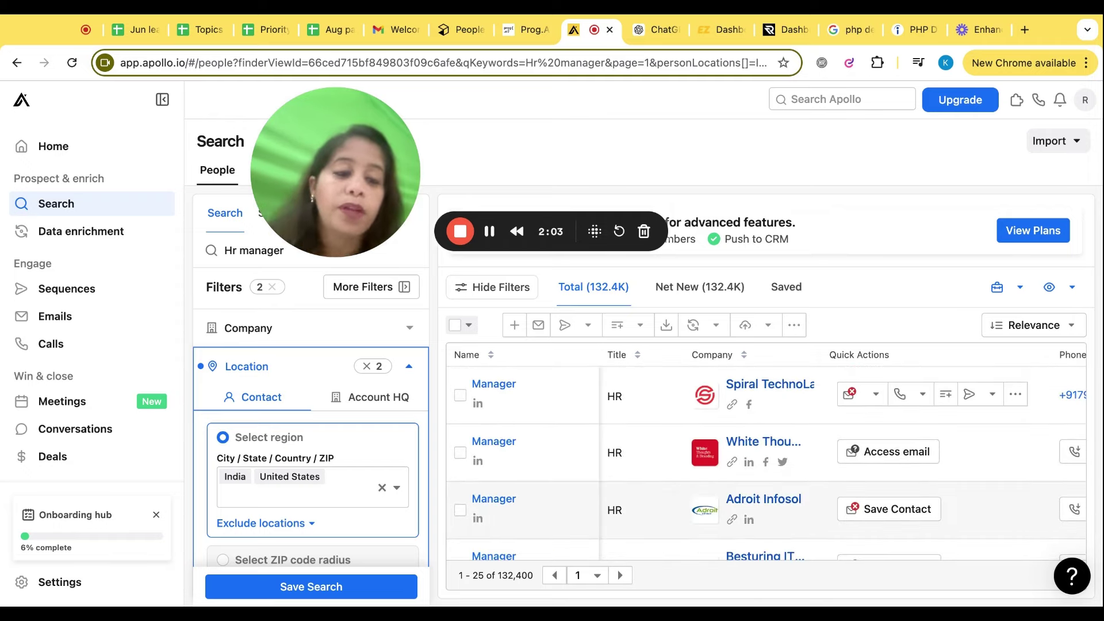
pyautogui.hscroll(3, 909, 397)
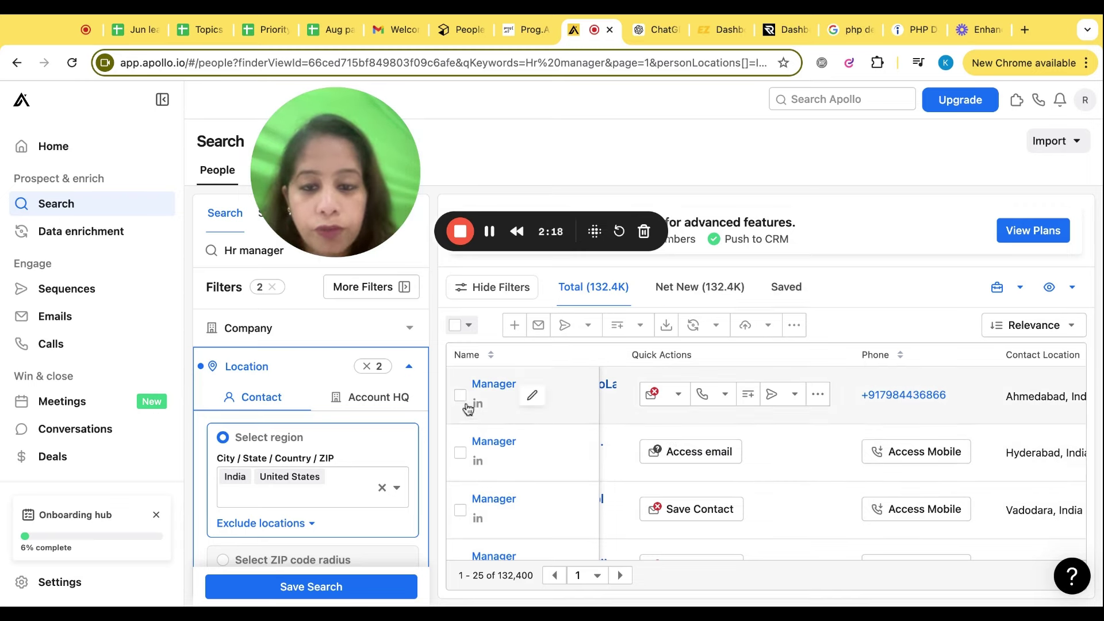
pyautogui.click(460, 395)
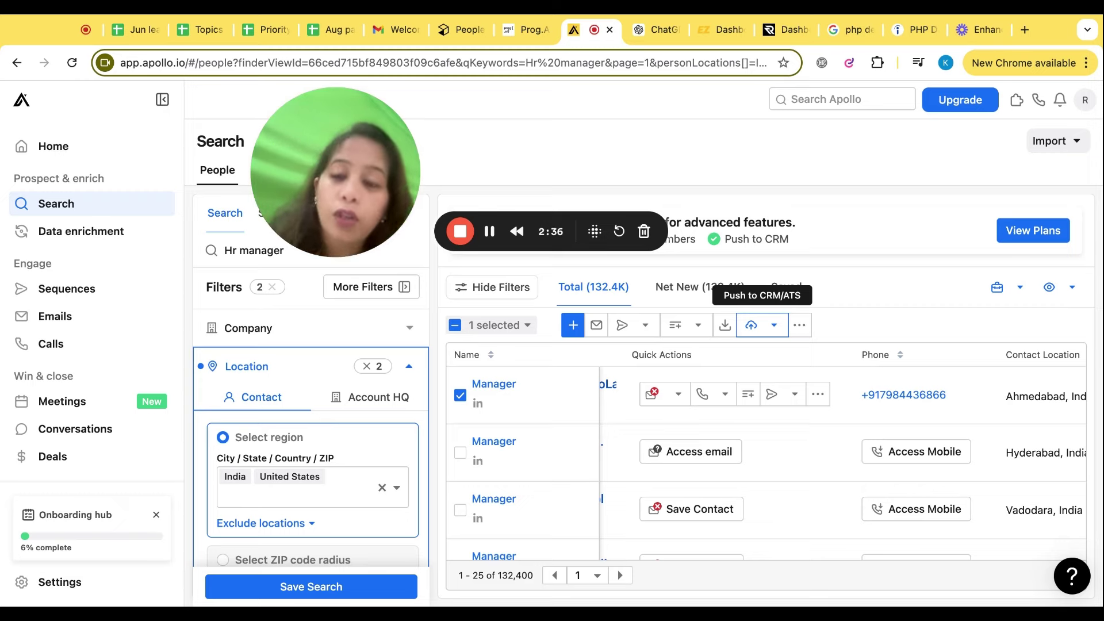
# Open Apollo.io's upgrade page and review the plan cards' export credits and prices
pyautogui.click(960, 101)
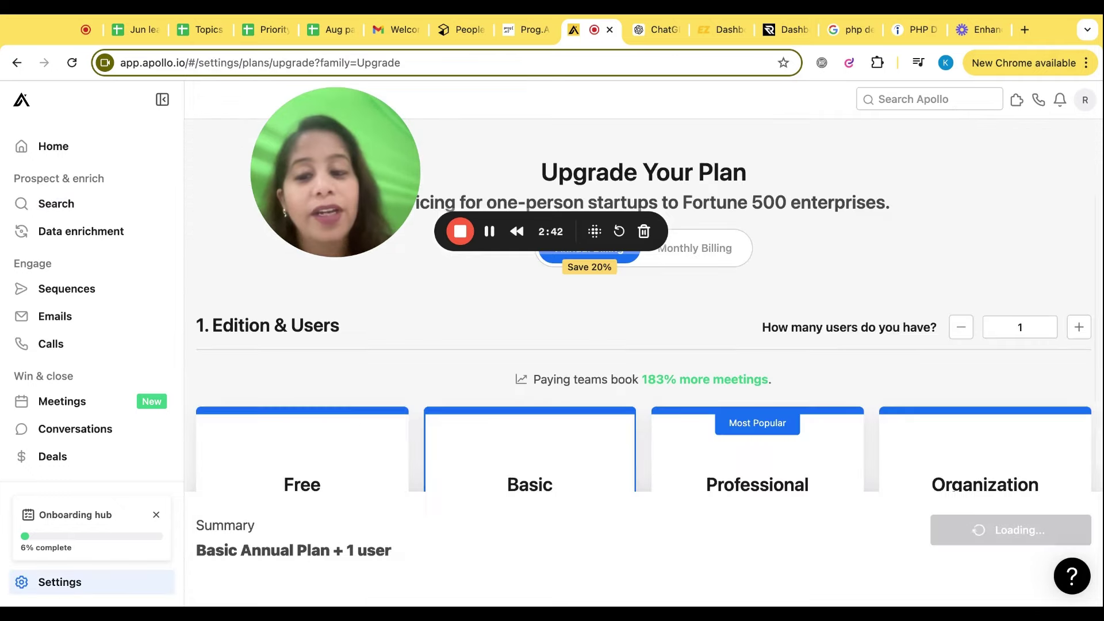
pyautogui.scroll(-4, 376, 445)
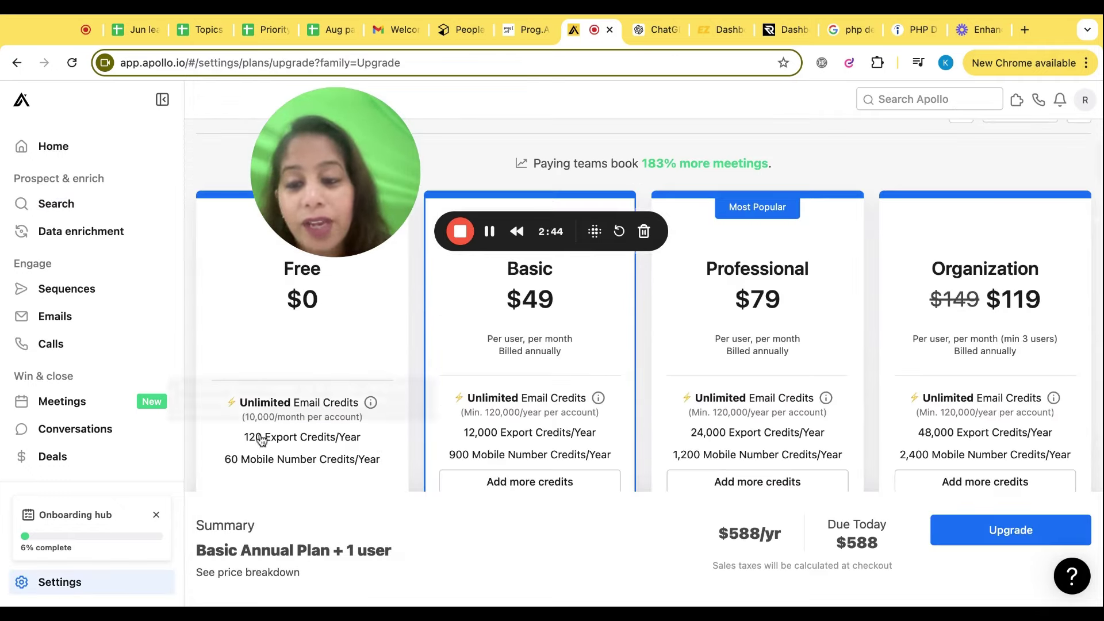
pyautogui.moveTo(284, 446)
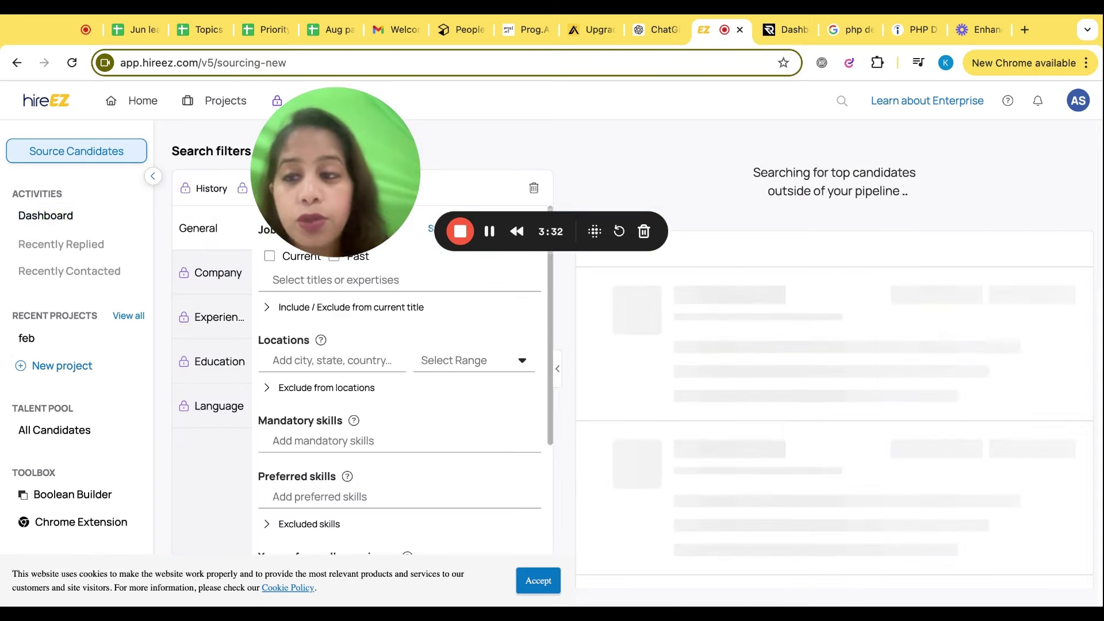
# Add 'Php Developer' as the job title filter in hireEZ's candidate search
pyautogui.click(150, 280)
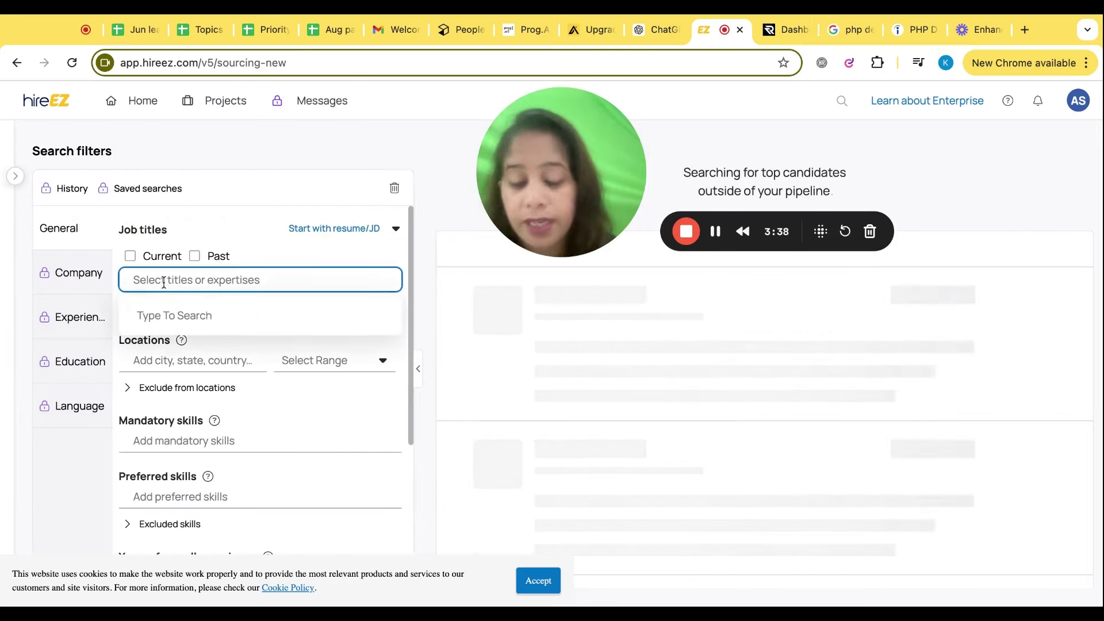
pyautogui.write('PHP dev')
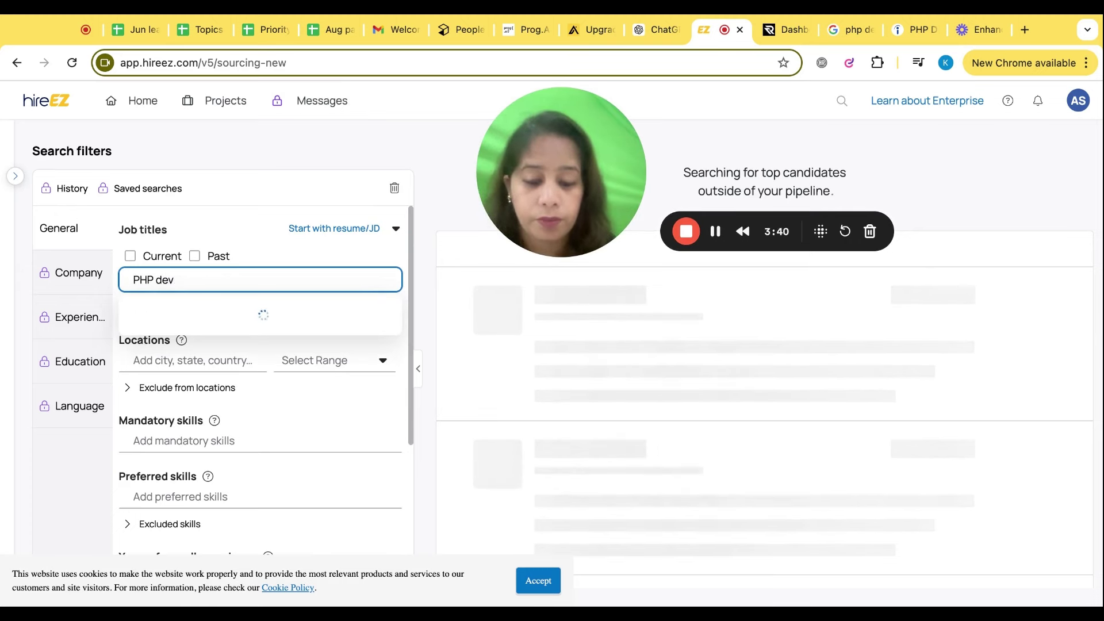
pyautogui.write('eloper')
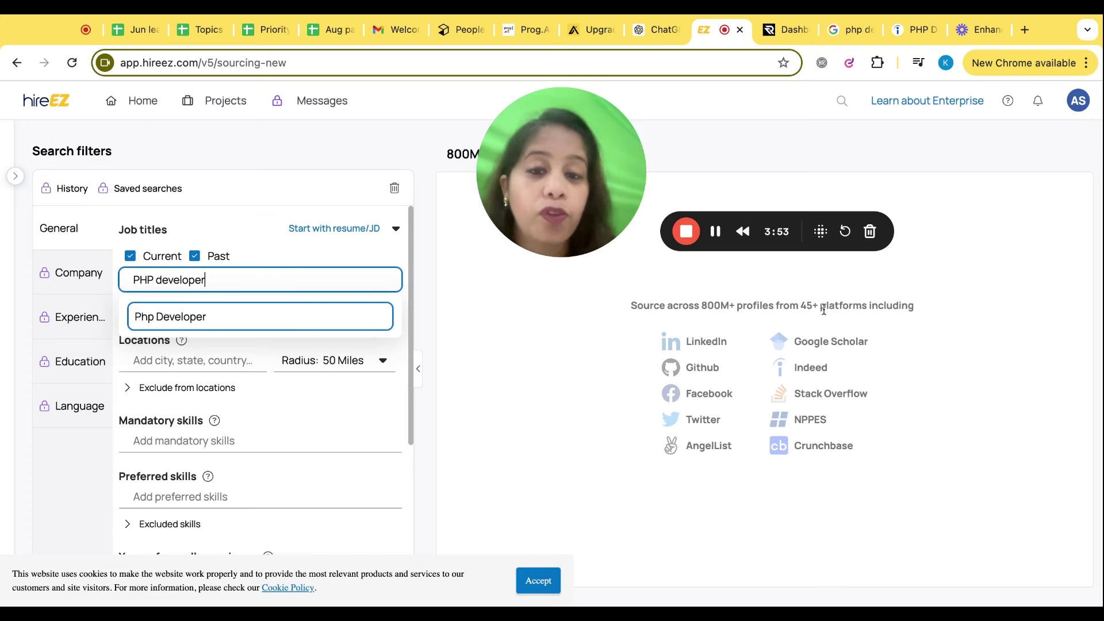
pyautogui.click(199, 322)
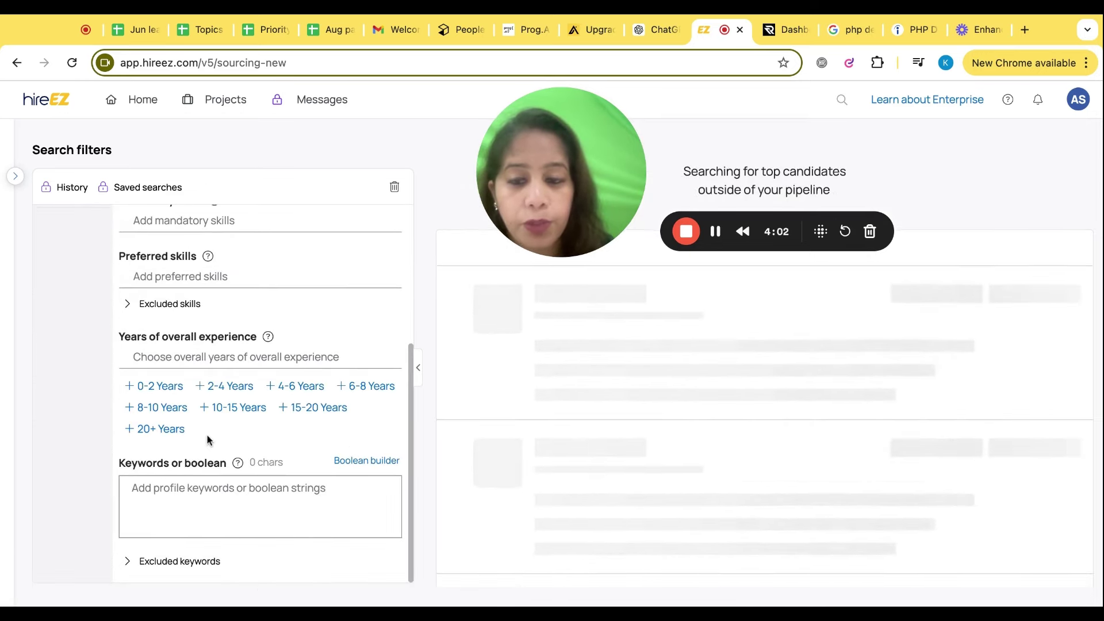
pyautogui.scroll(10, 208, 441)
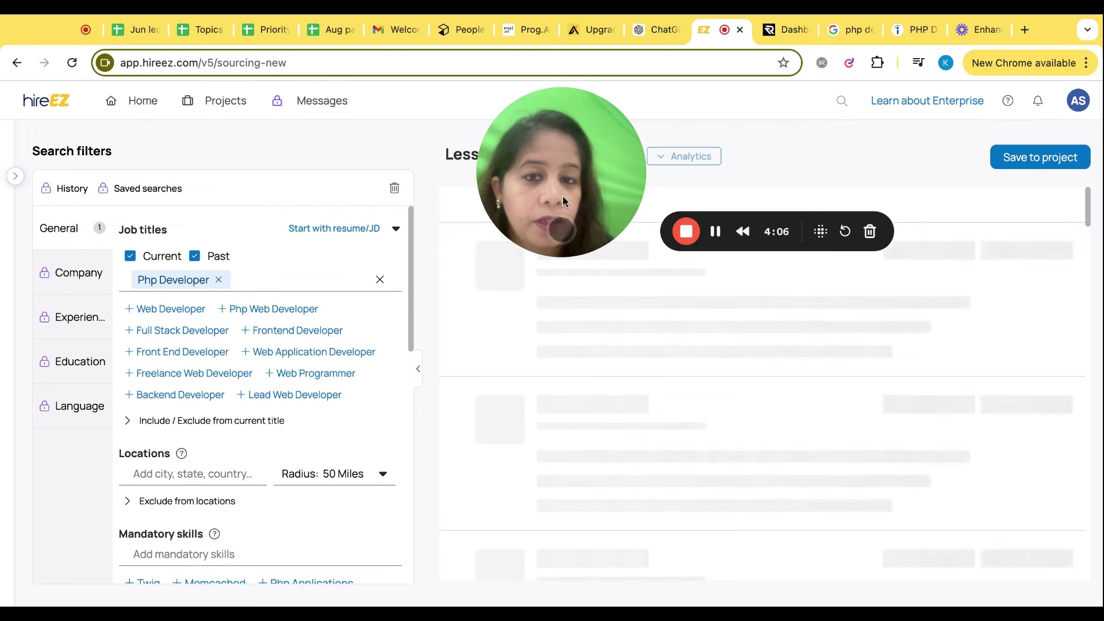
pyautogui.moveTo(558, 242)
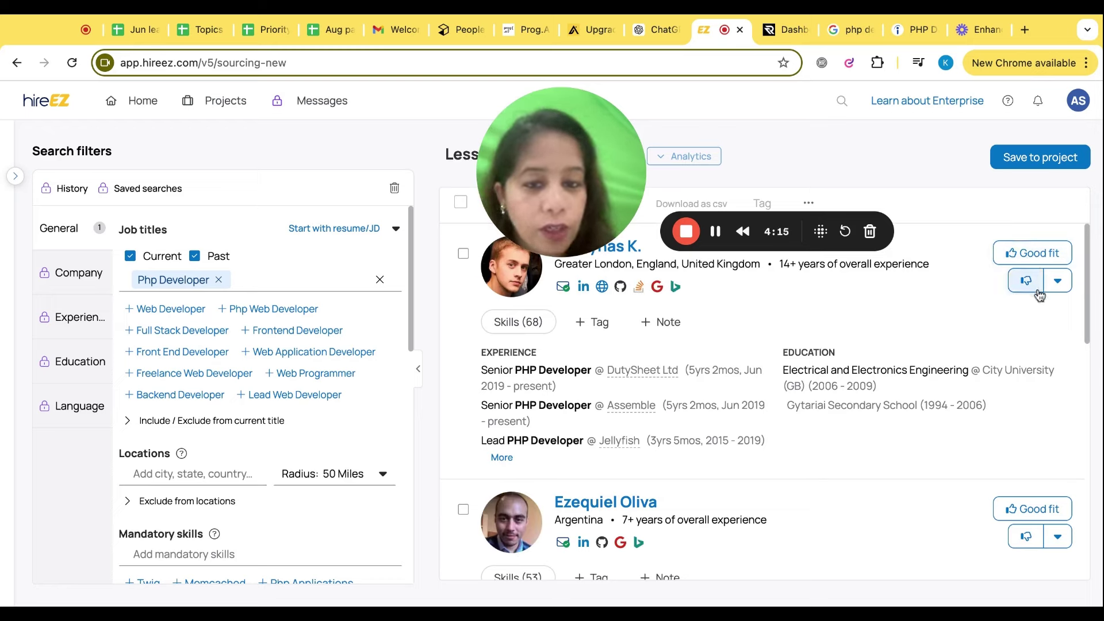
pyautogui.moveTo(578, 184); pyautogui.dragTo(320, 184)
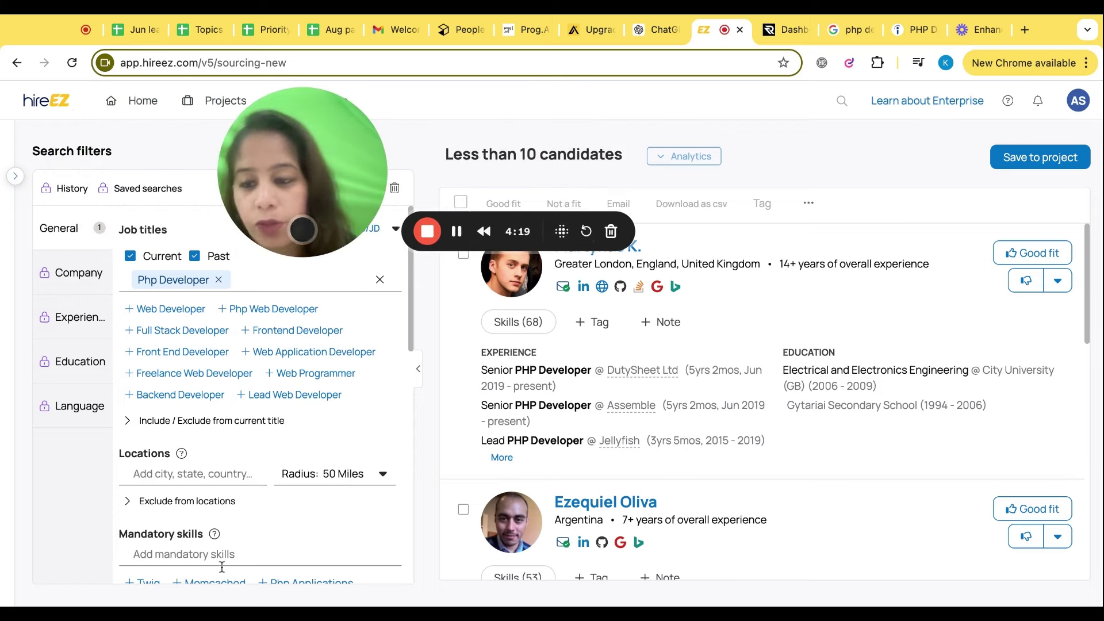
# Add Pune as the location filter for the Php Developer search
pyautogui.click(200, 466)
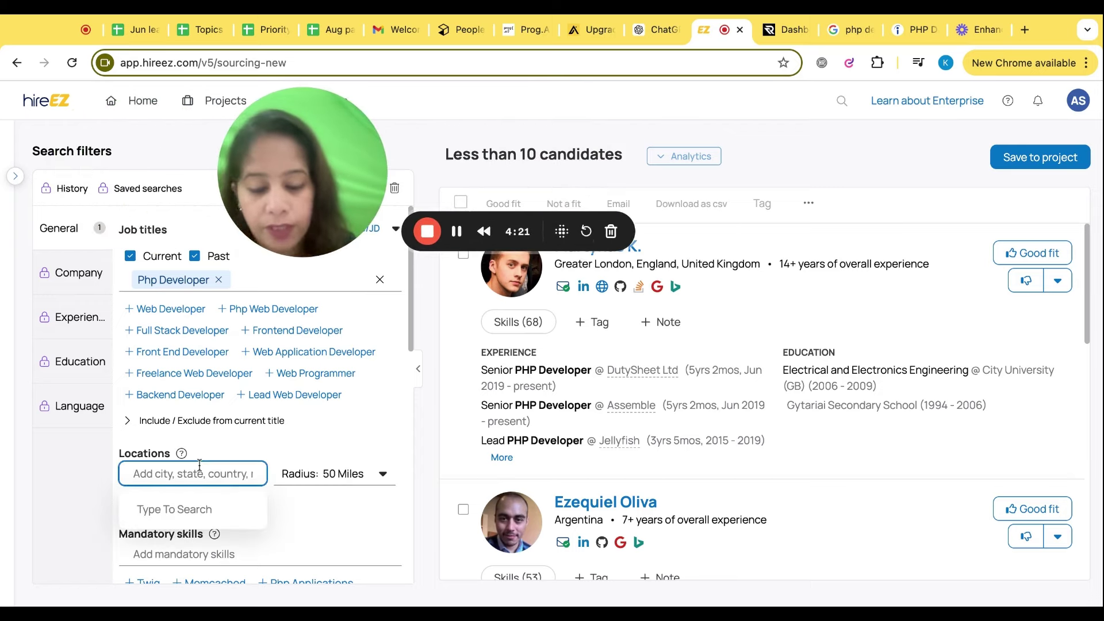
pyautogui.write('pune')
pyautogui.press('Return')
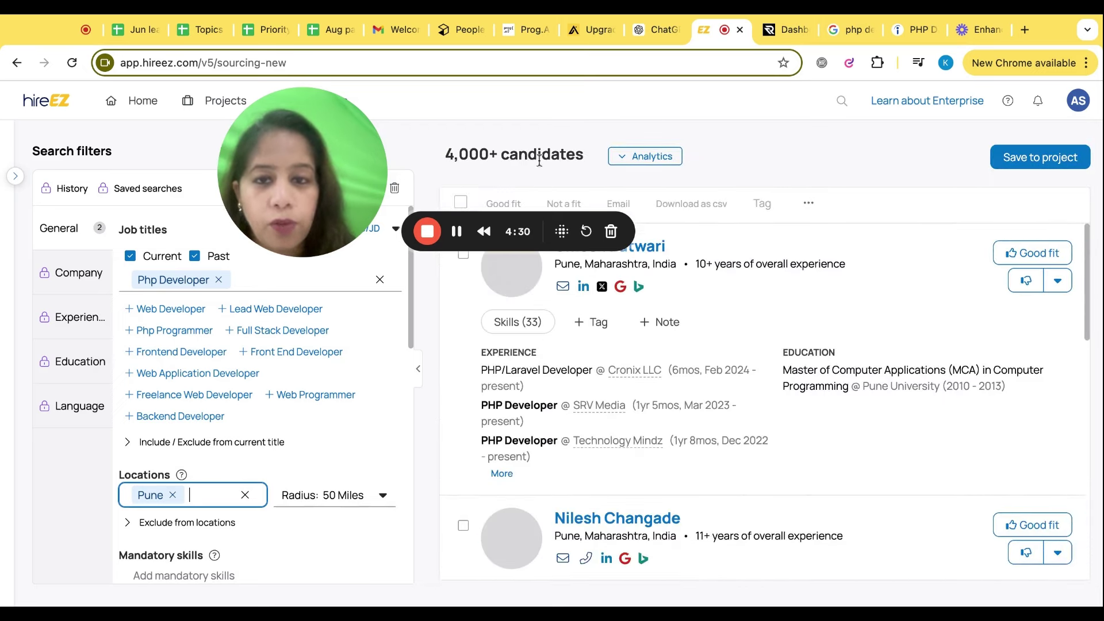
pyautogui.moveTo(288, 183)
pyautogui.moveTo(287, 178); pyautogui.dragTo(107, 186)
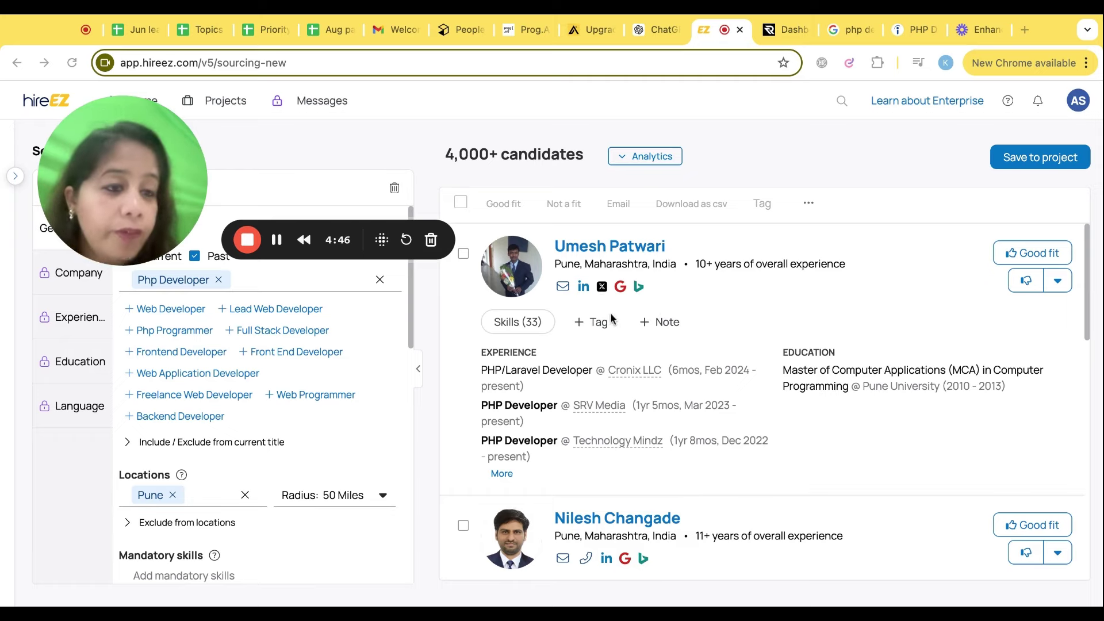
# Browse the Pune results and tick the top PHP/Laravel Developer candidate's checkbox
pyautogui.scroll(-5, 575, 456)
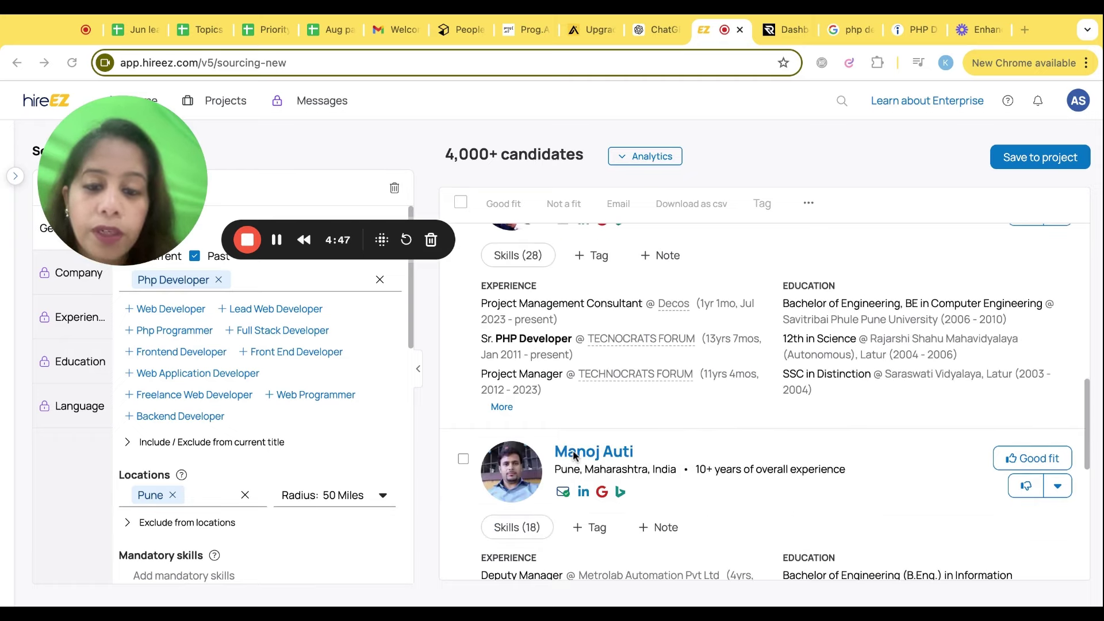
pyautogui.scroll(-10, 575, 456)
pyautogui.scroll(3, 575, 456)
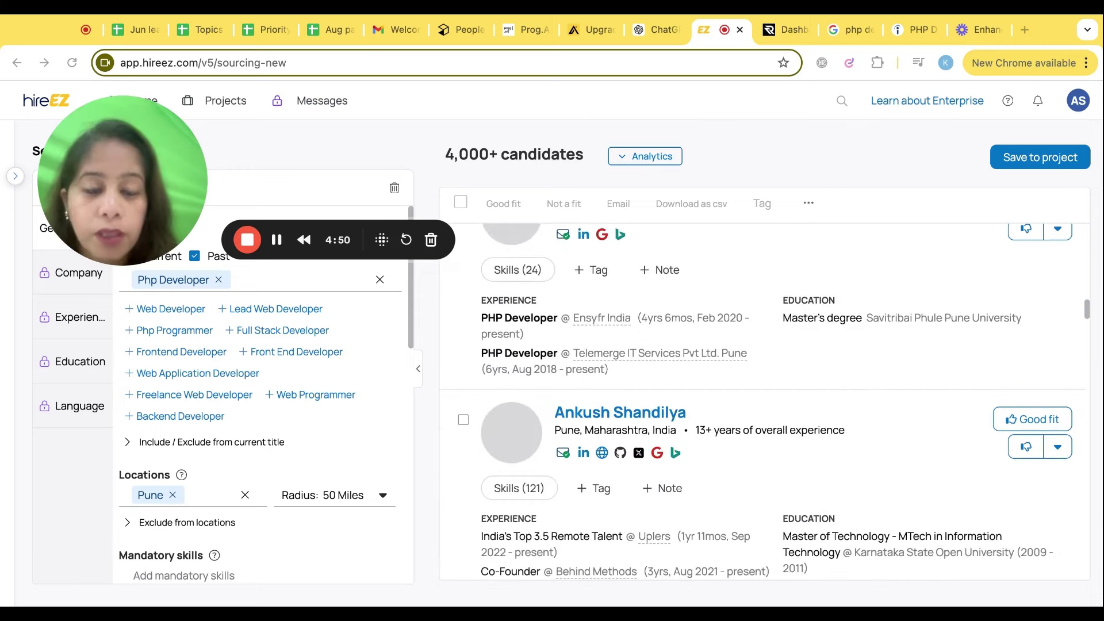
pyautogui.scroll(-6, 575, 456)
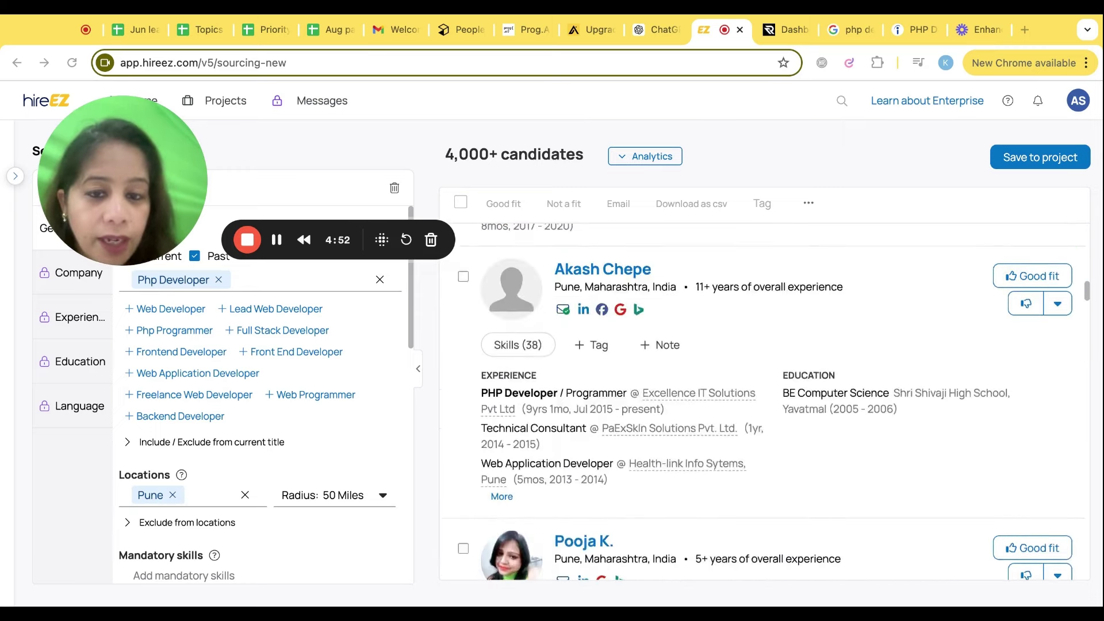
pyautogui.scroll(12, 764, 397)
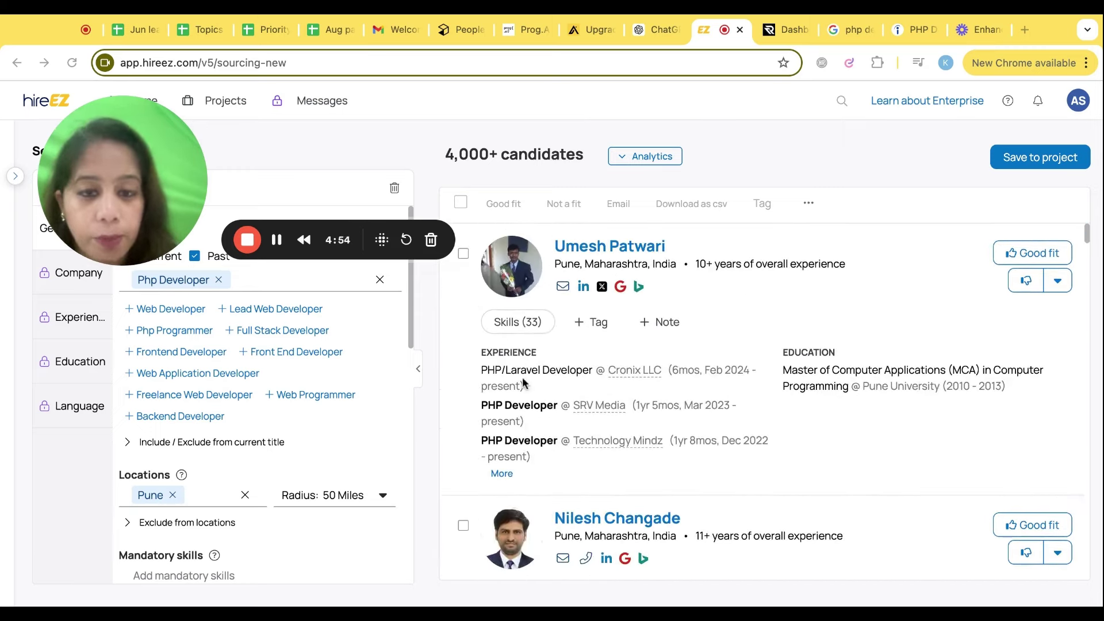
pyautogui.click(471, 259)
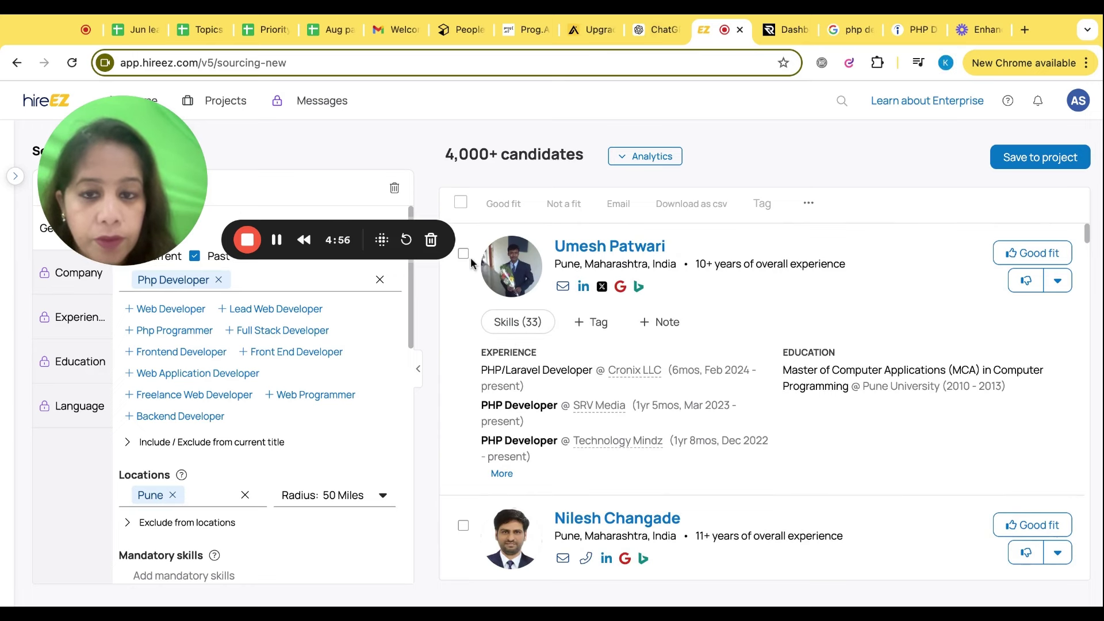
pyautogui.click(463, 255)
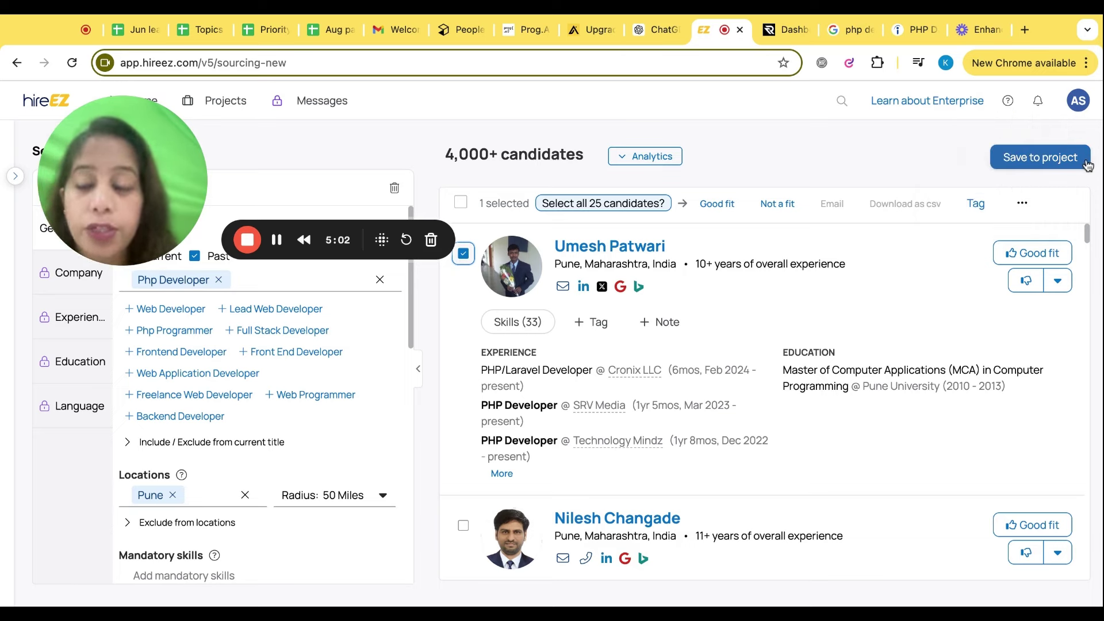
# Reveal the first candidate's verified email and the second candidate's phone number
pyautogui.click(563, 287)
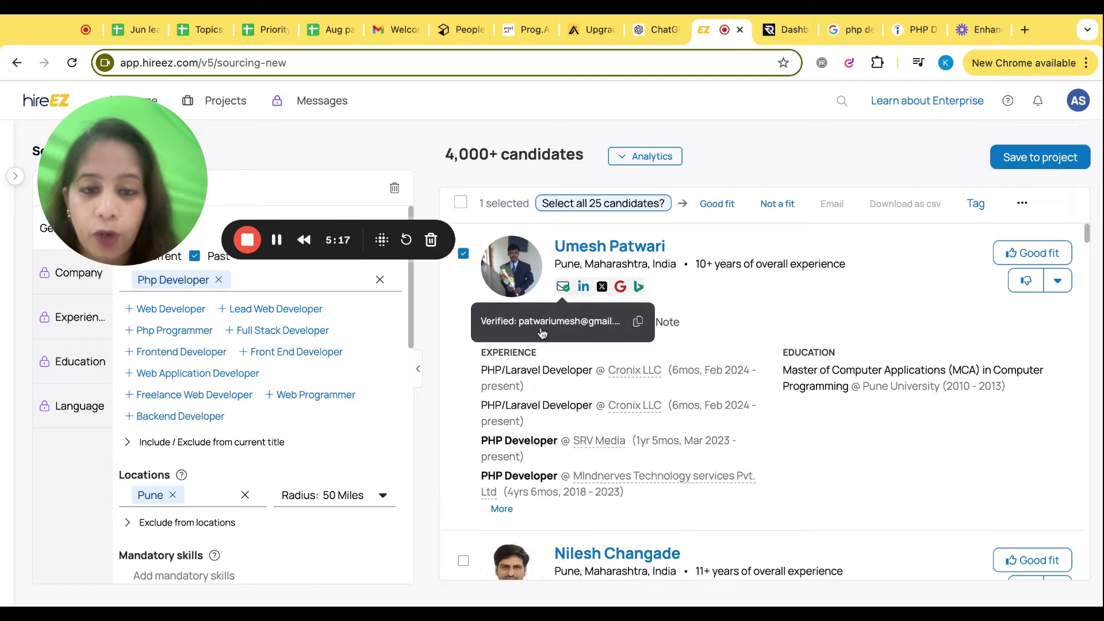
pyautogui.scroll(-3, 587, 449)
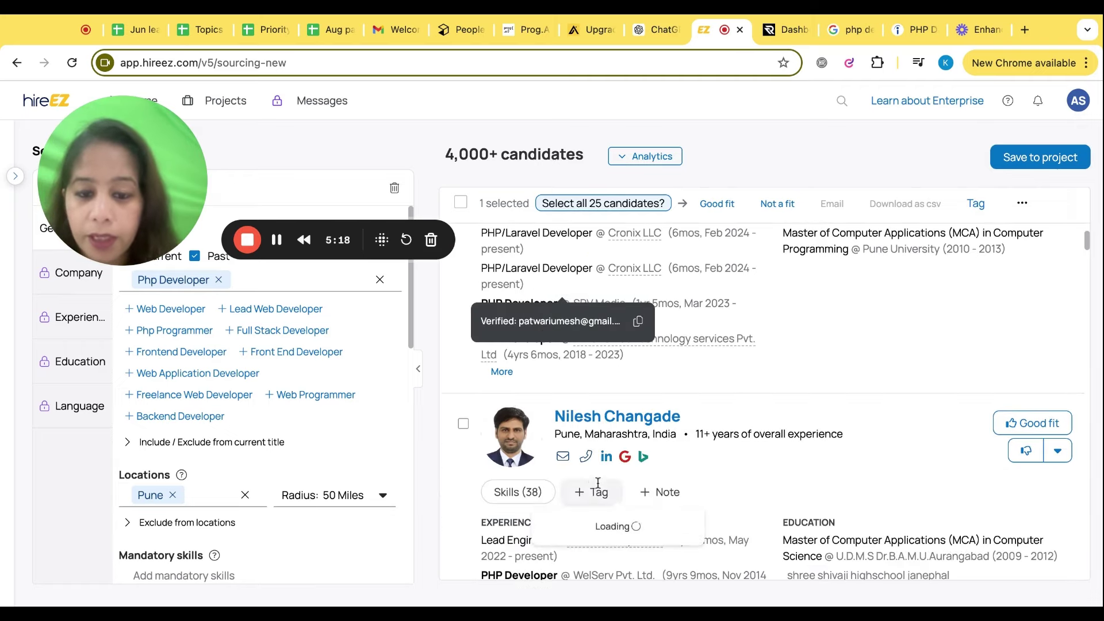
pyautogui.click(586, 456)
pyautogui.scroll(-2, 517, 418)
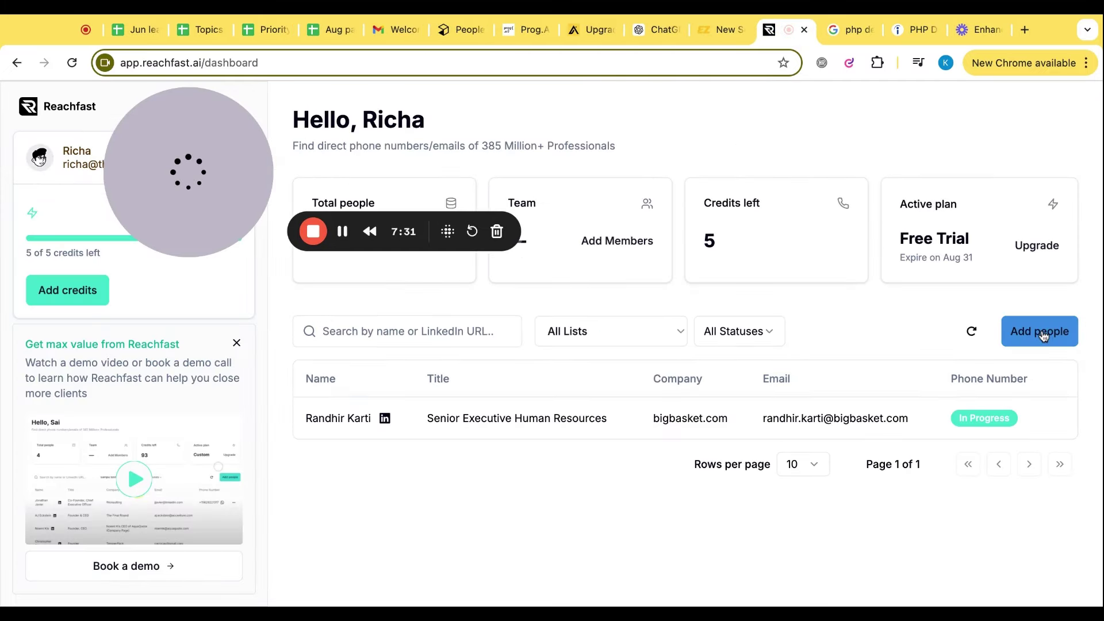
# Paste a LinkedIn profile URL into a new list named 'jhhj' and submit it
pyautogui.click(1044, 336)
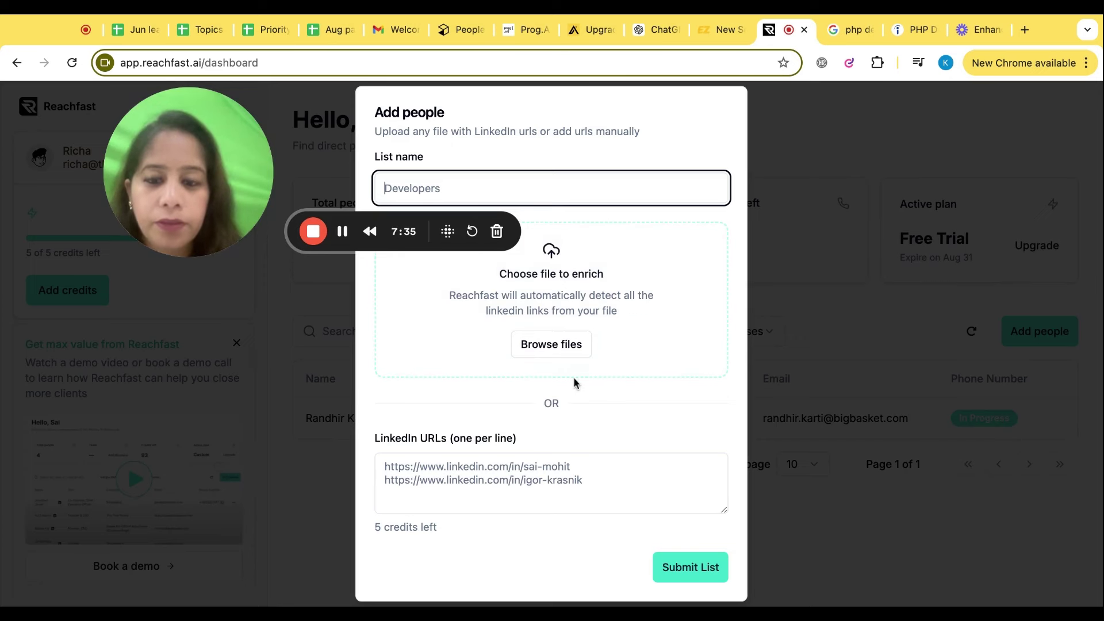
pyautogui.click(461, 483)
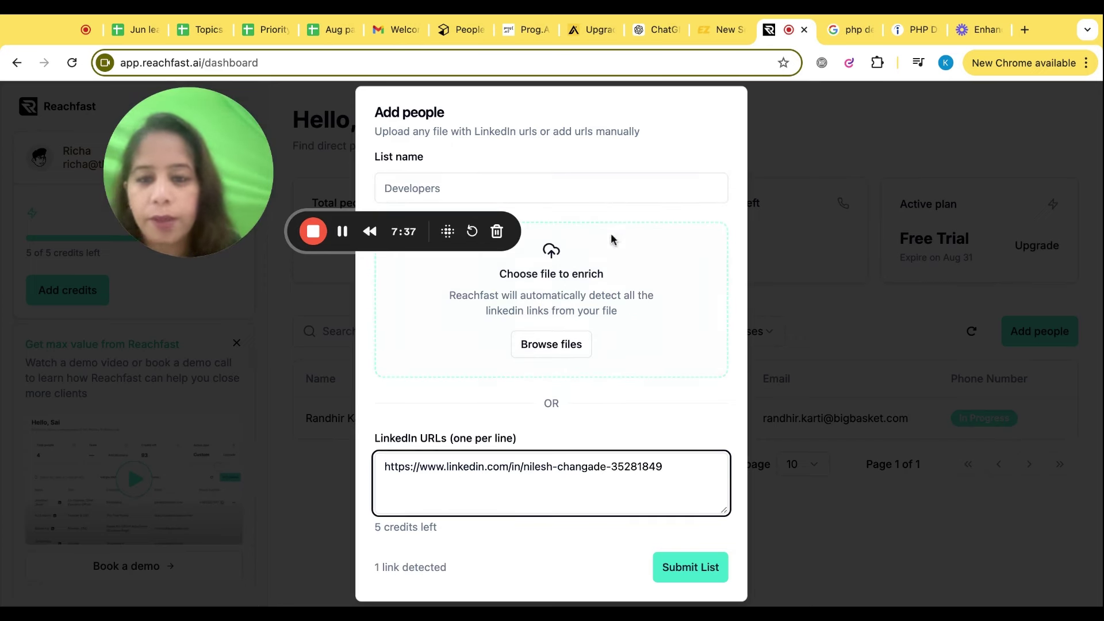
pyautogui.click(695, 564)
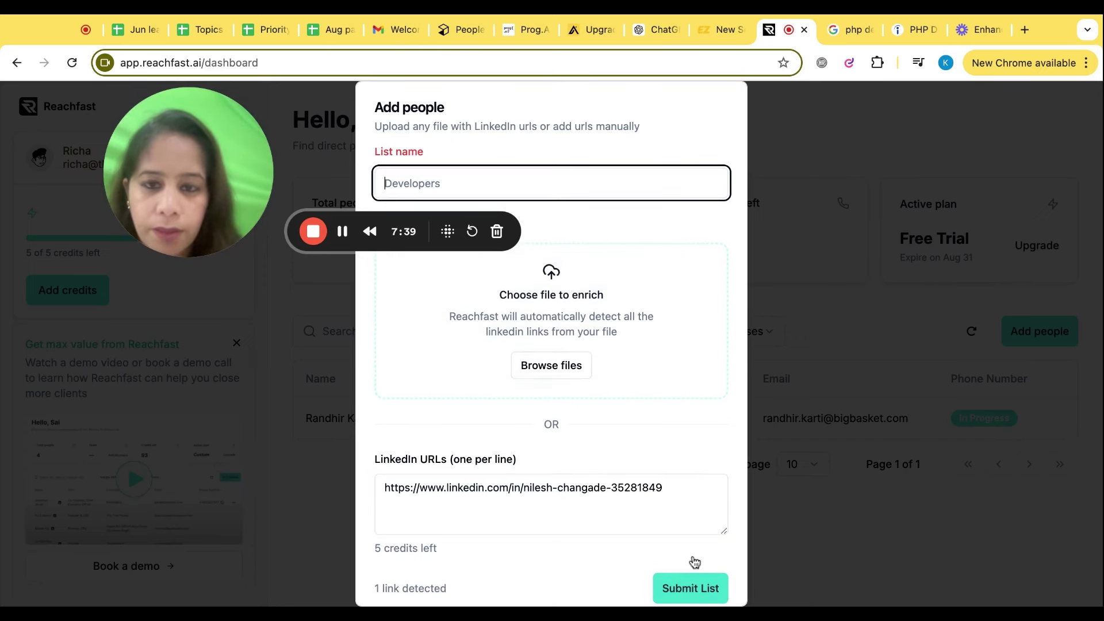
pyautogui.write('jhhj')
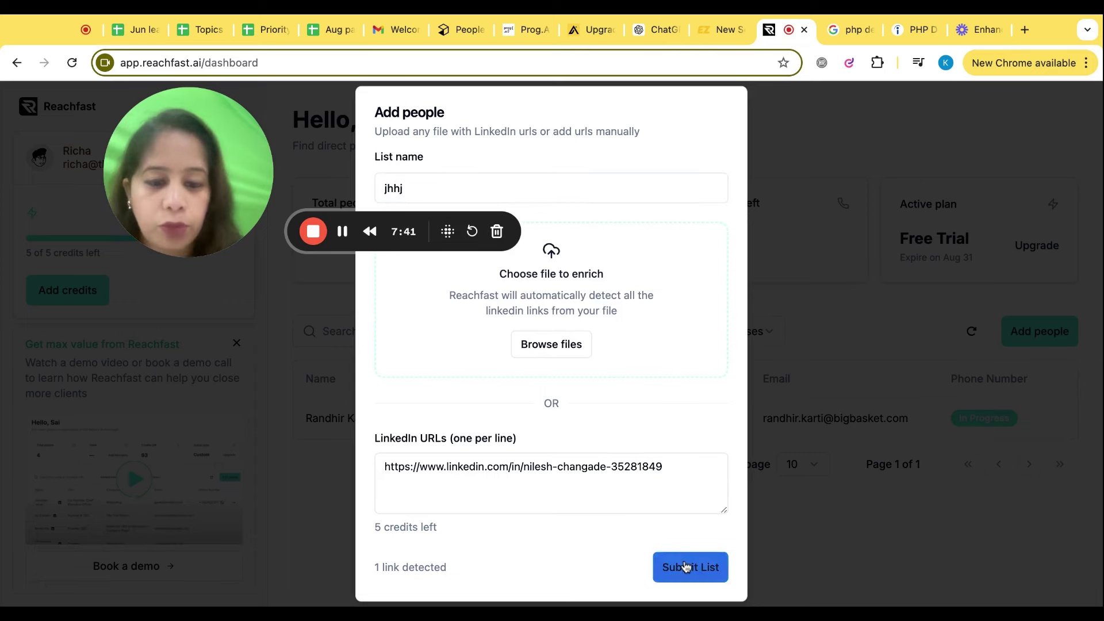
pyautogui.click(686, 567)
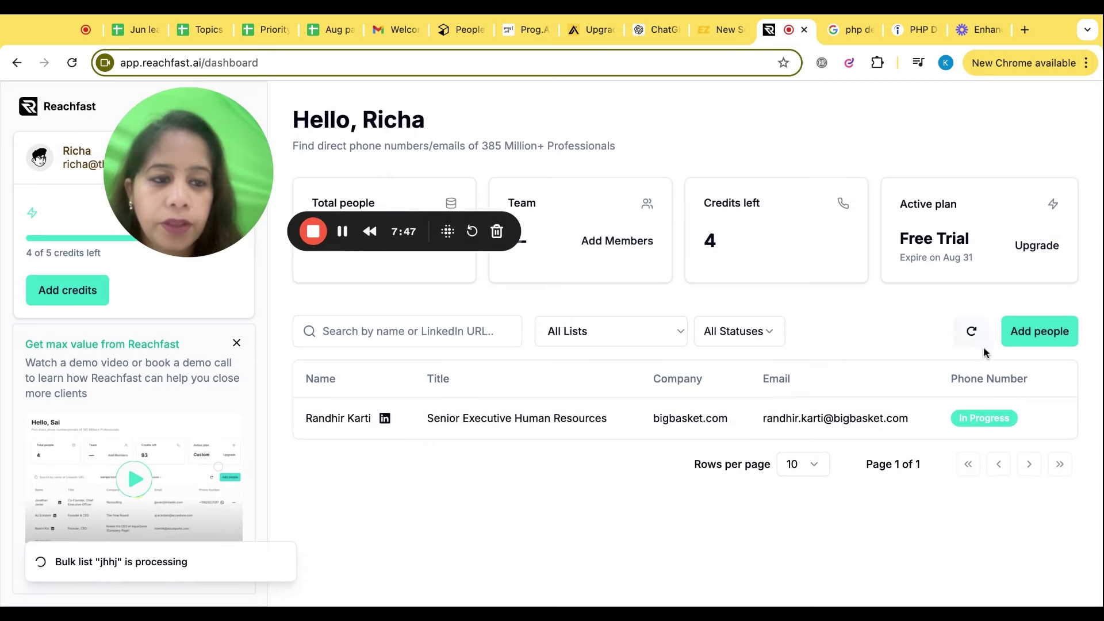
# Refresh the contacts to show the Lead Engineer row with its email and phone status
pyautogui.click(973, 333)
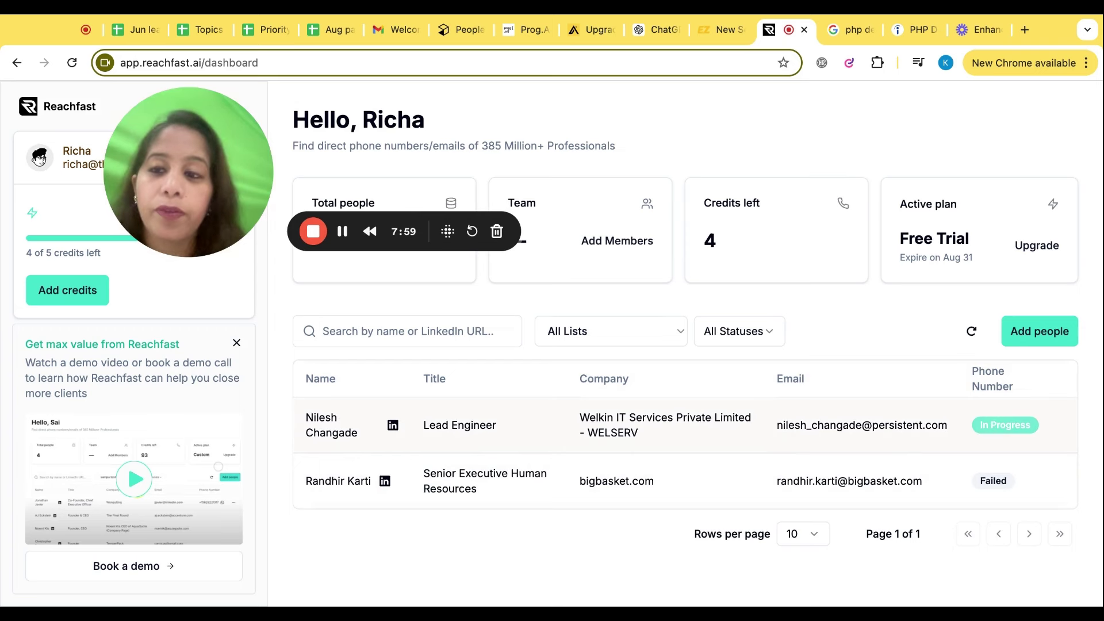
pyautogui.doubleClick(971, 486)
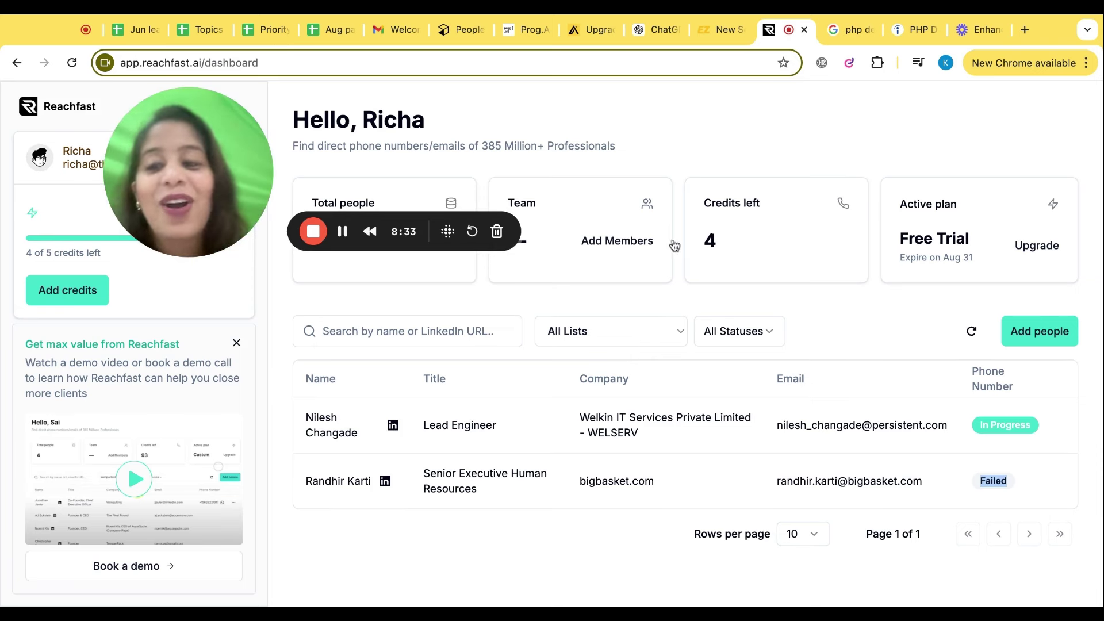
pyautogui.click(67, 296)
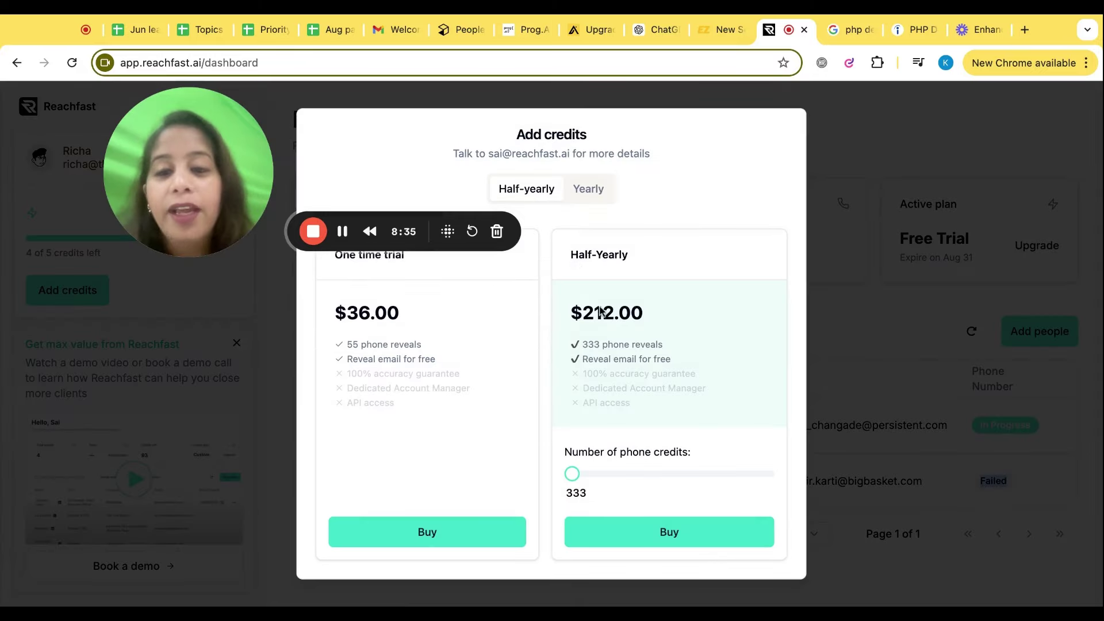
pyautogui.click(587, 192)
pyautogui.click(544, 195)
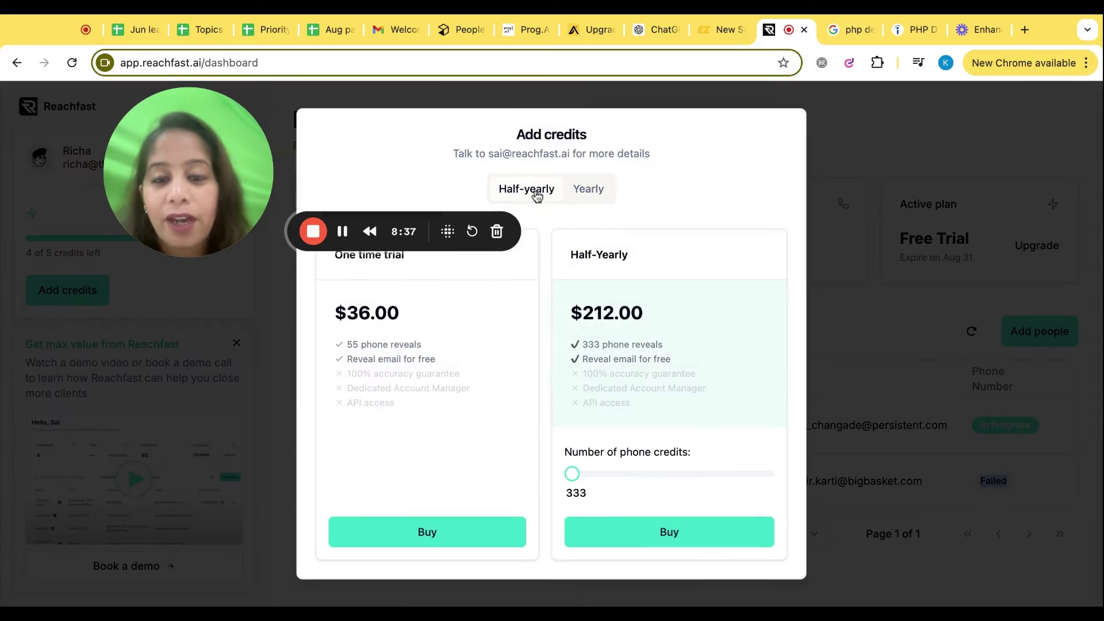
pyautogui.click(868, 365)
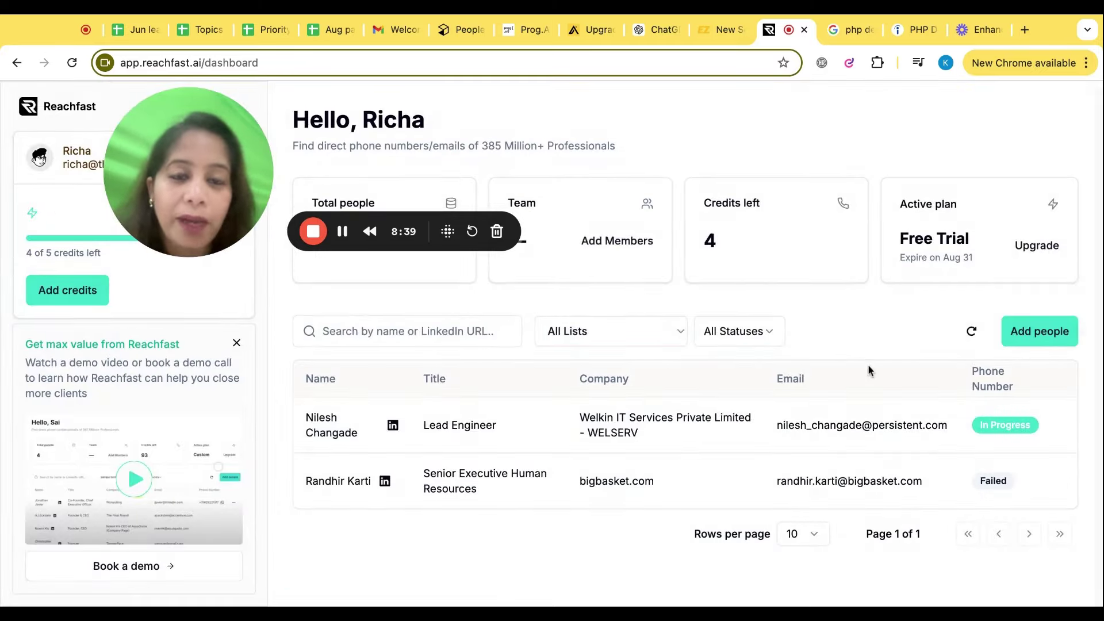